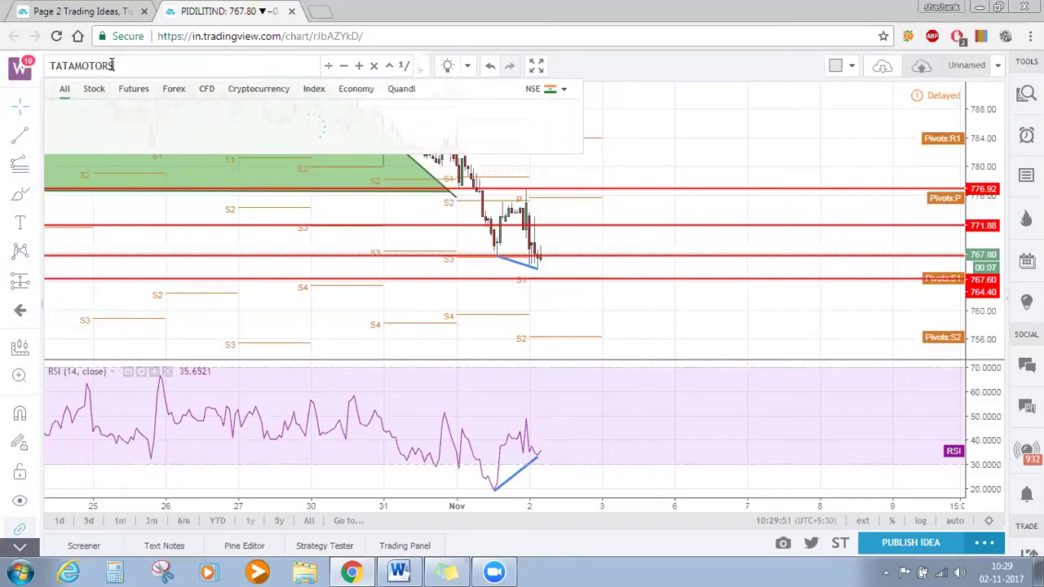
Load the TATAMOTORS chart and draw a horizontal support line at about 430.85.
key("Return")
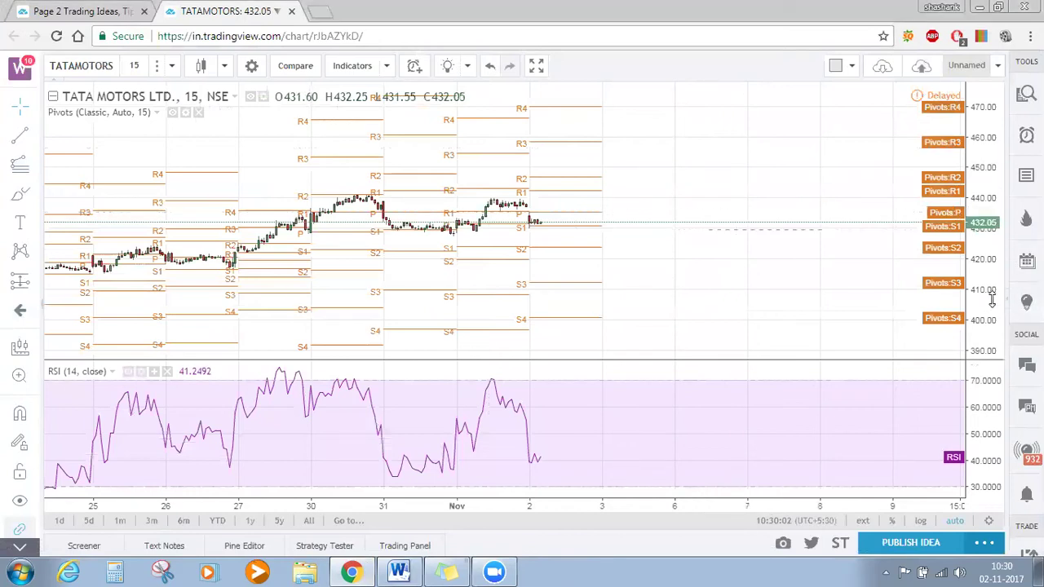
left_click_drag(995, 256, 997, 167)
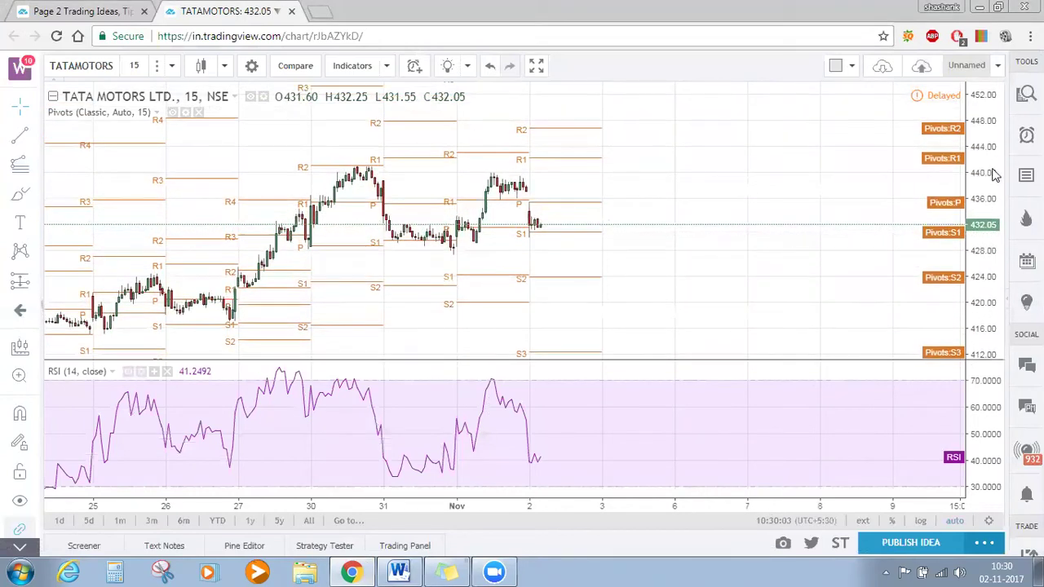
left_click(736, 233)
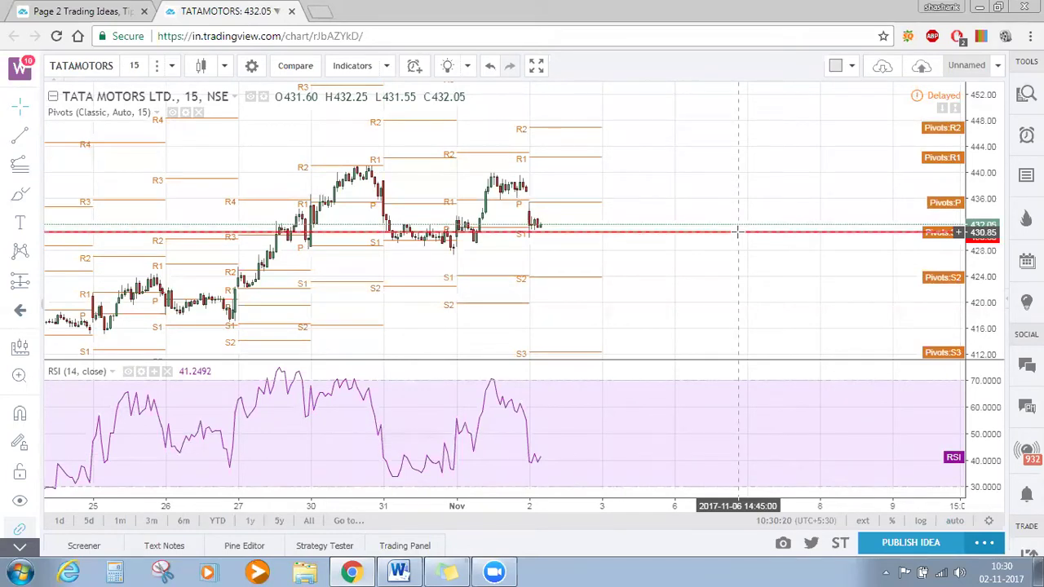
Switch the chart to the 1-hour interval and draw horizontal lines at about 437.04 and 433.98.
left_click(173, 66)
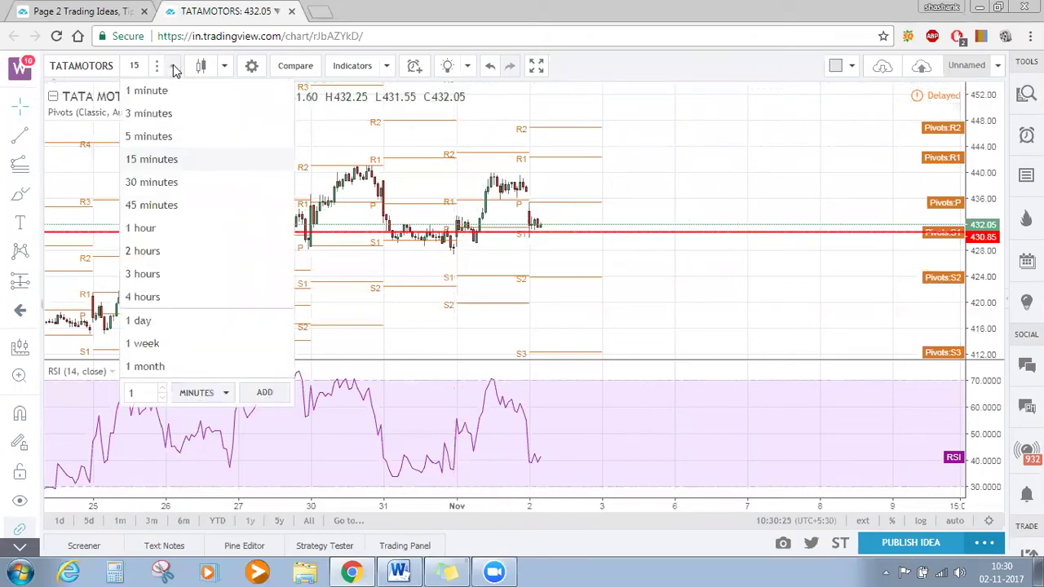
left_click(162, 237)
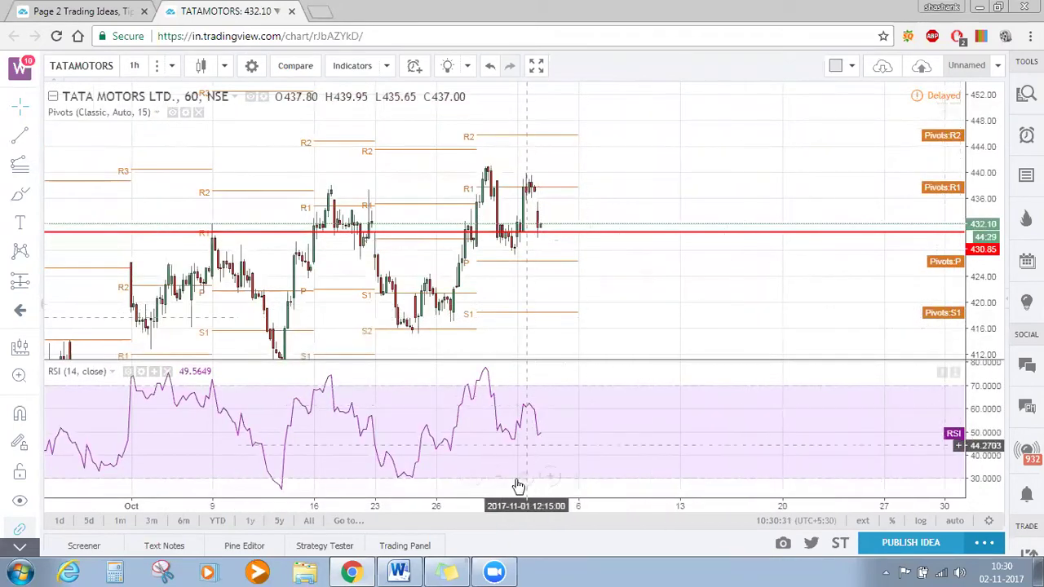
left_click(552, 482)
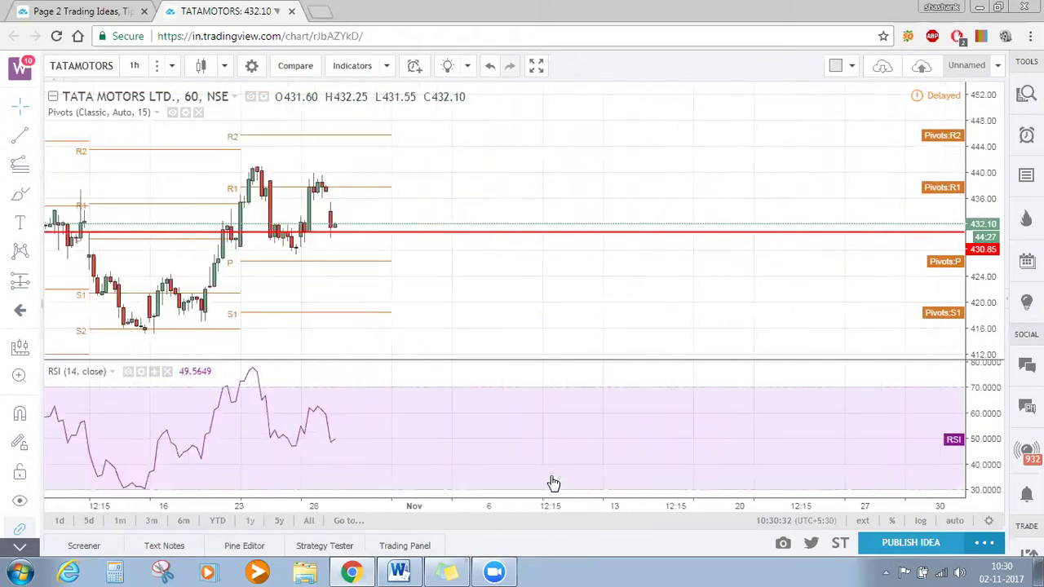
left_click_drag(548, 319, 712, 317)
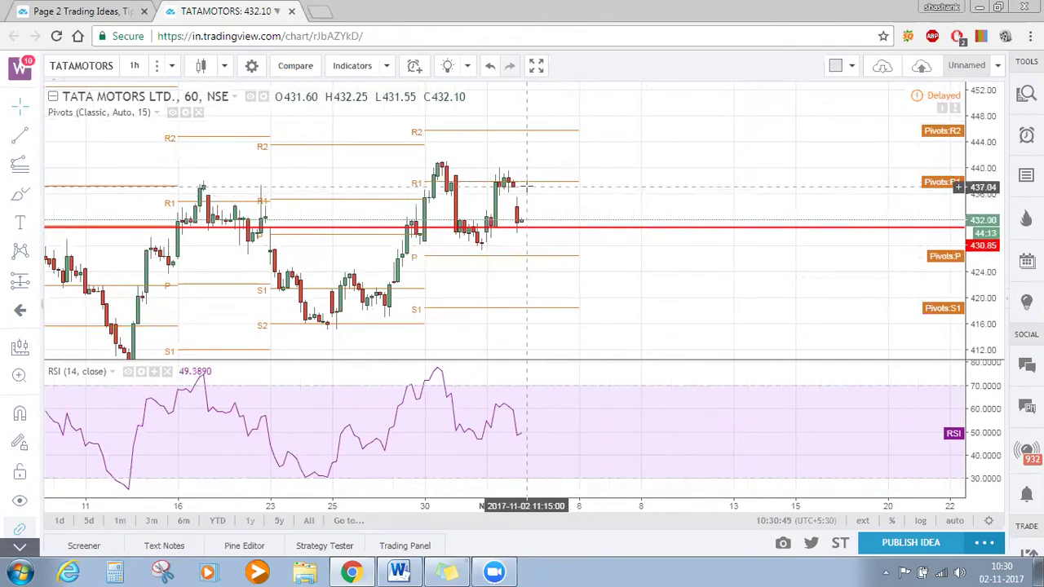
left_click(527, 187)
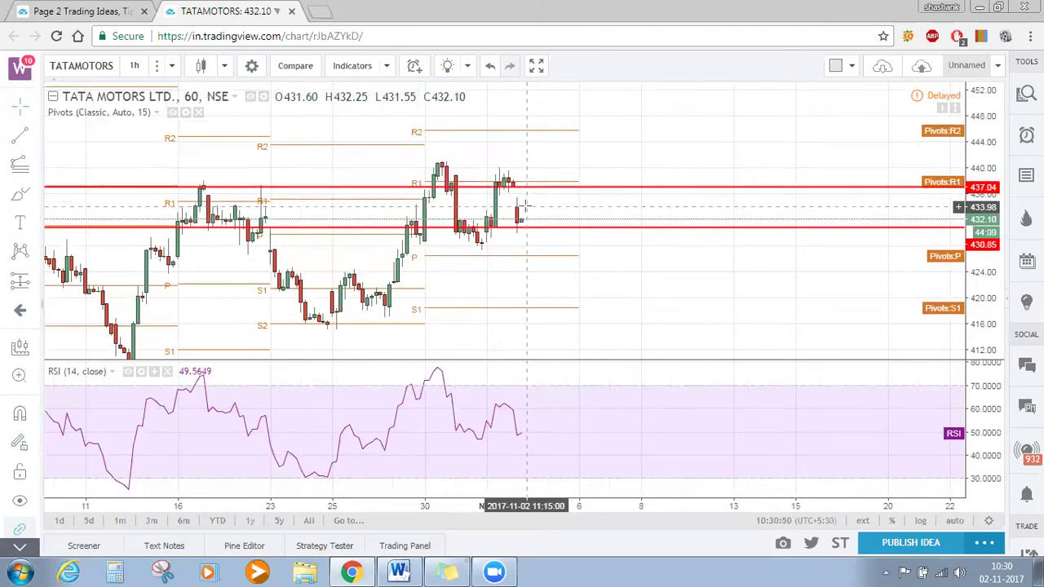
left_click(527, 207)
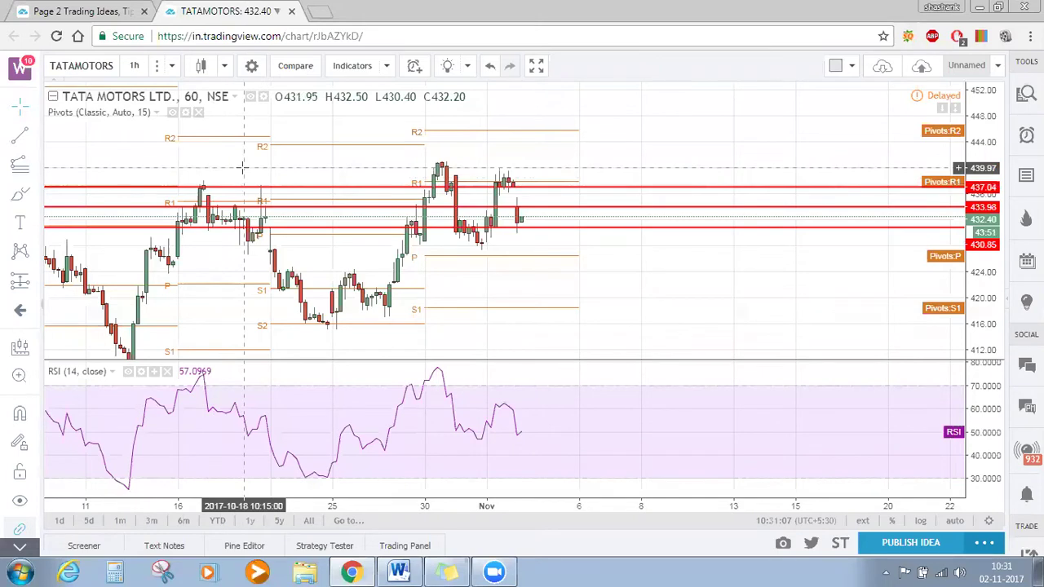
Switch the TATAMOTORS chart to the 1-day interval and enlarge the recent candles.
left_click(173, 69)
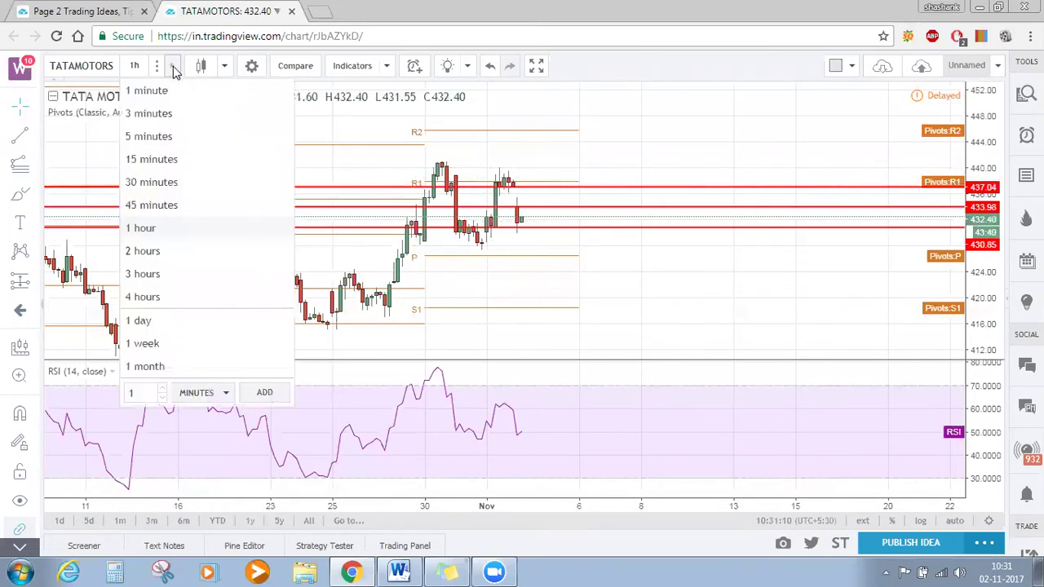
left_click(157, 320)
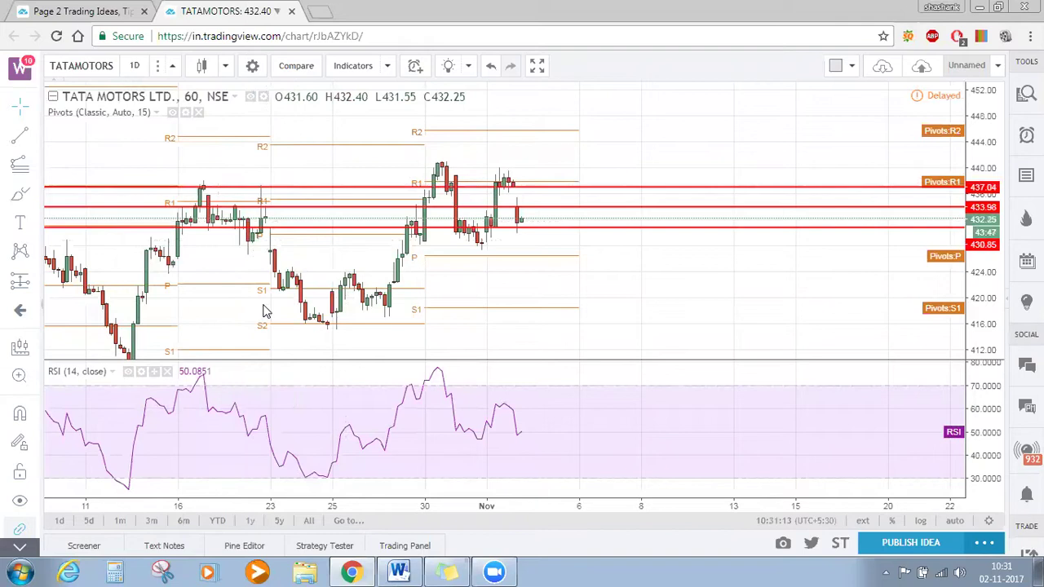
right_click(979, 167)
left_click(841, 172)
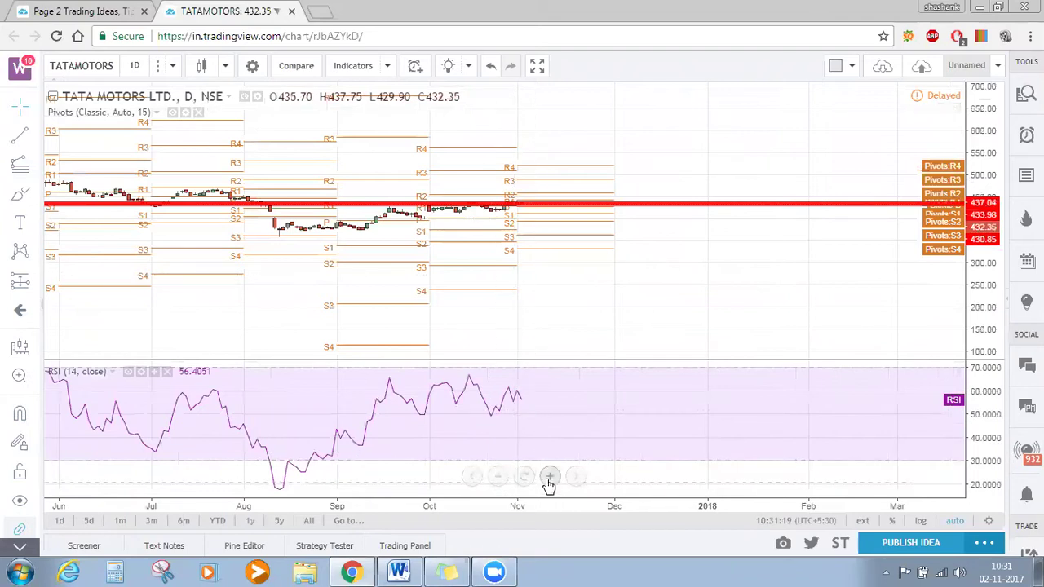
left_click(549, 477)
double_click(979, 302)
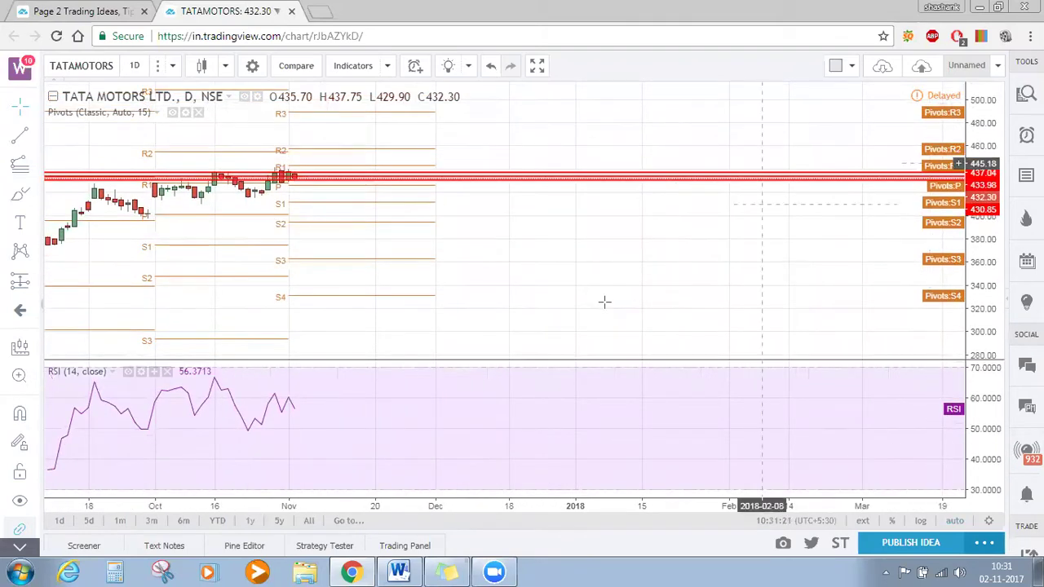
left_click_drag(604, 302, 827, 345)
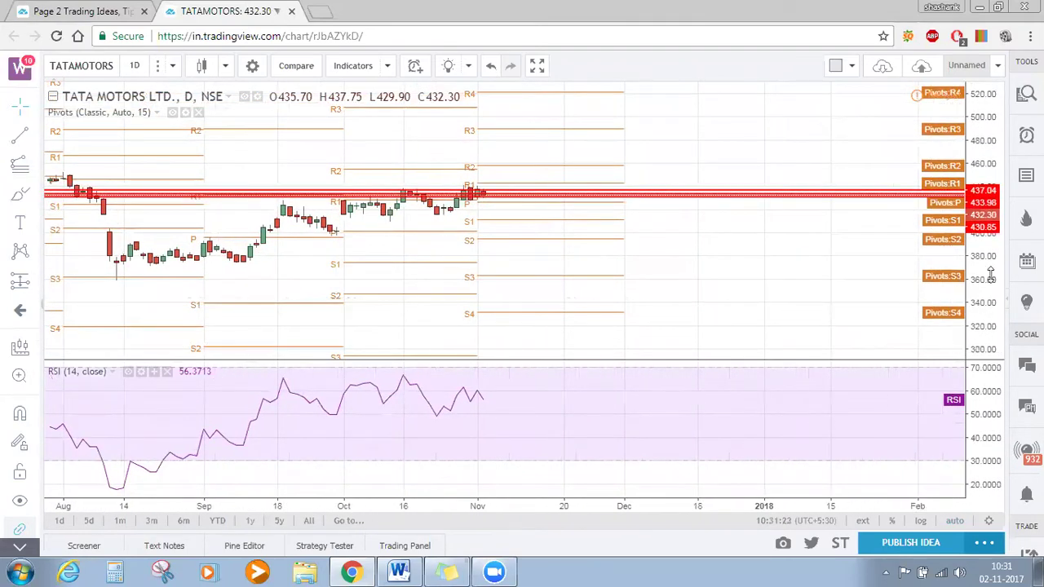
left_click_drag(990, 273, 985, 186)
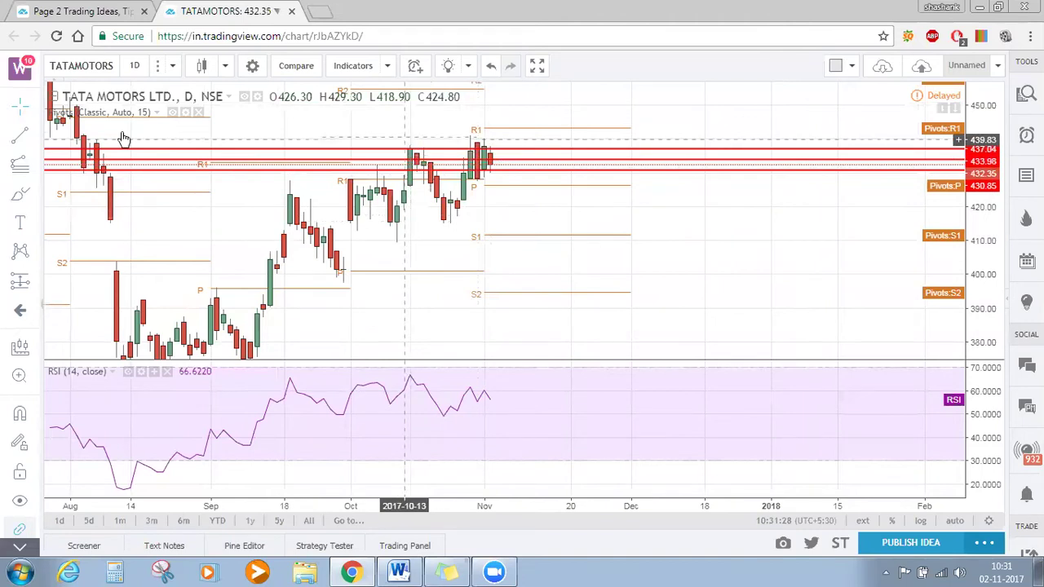
Draw trend lines joining the 16 October and early November highs, one above the price candles and one on the RSI.
left_click(384, 138)
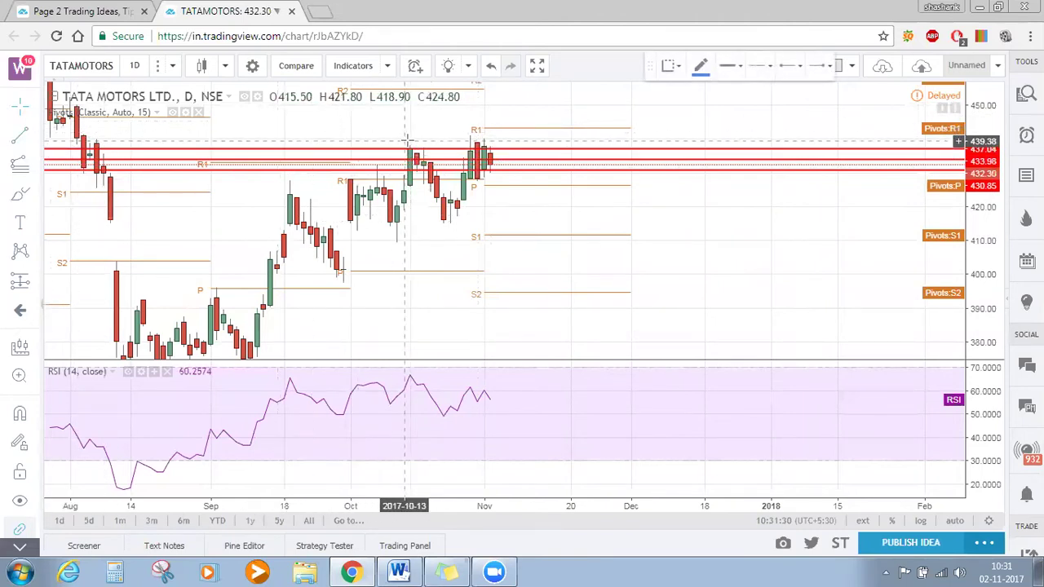
left_click(409, 144)
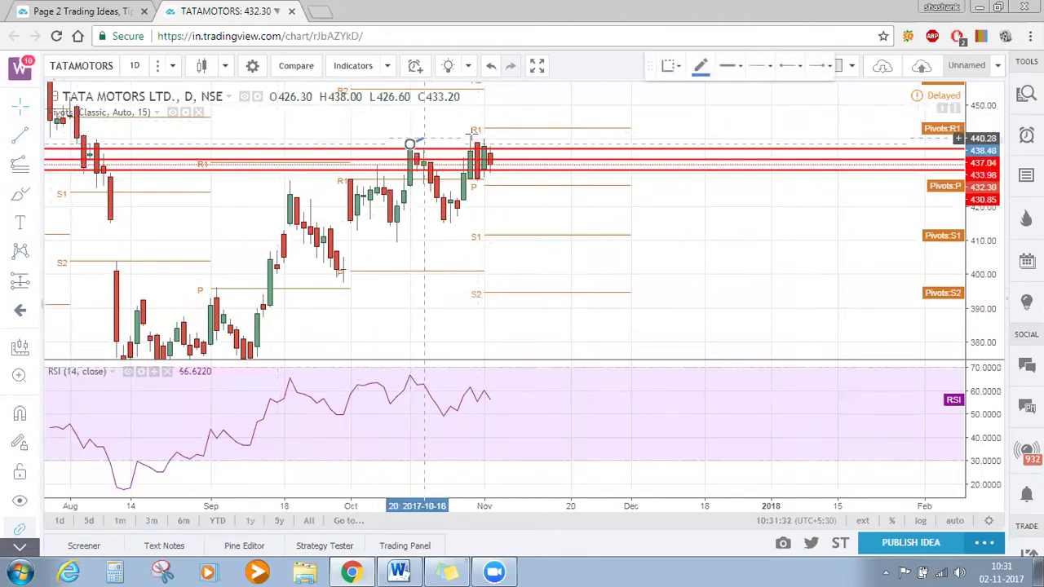
left_click(484, 133)
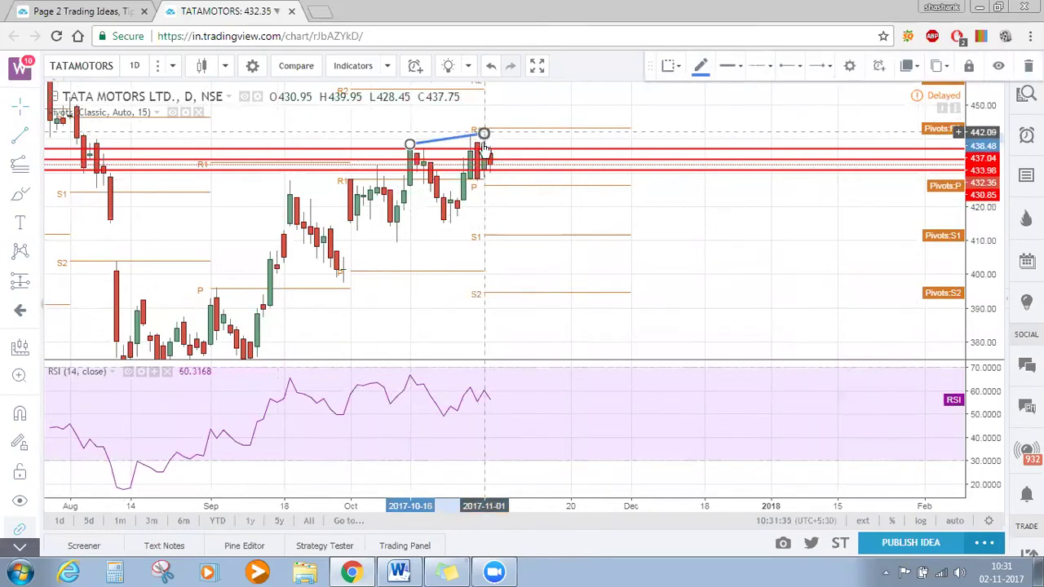
left_click(98, 182)
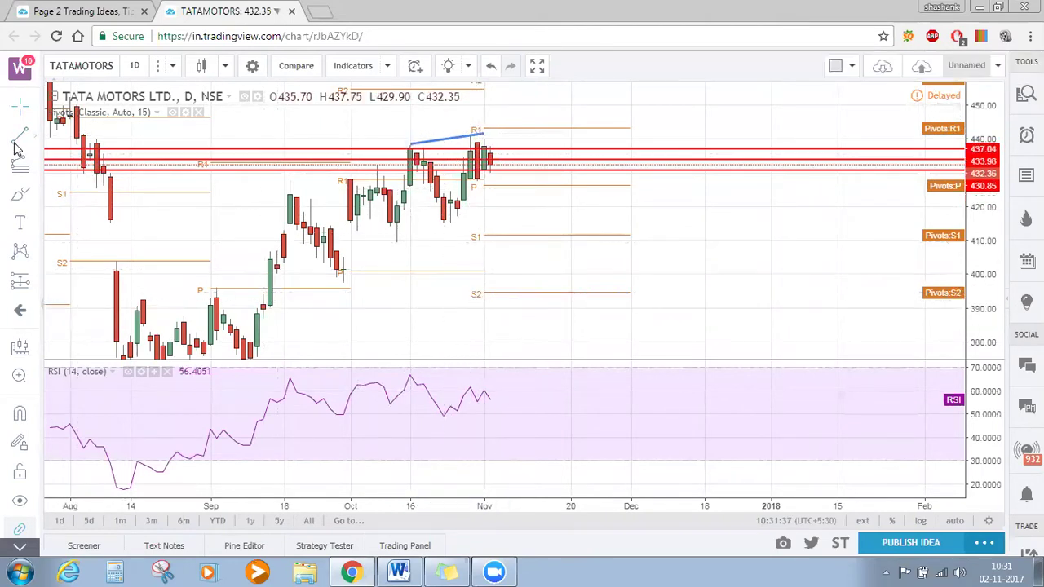
left_click(17, 144)
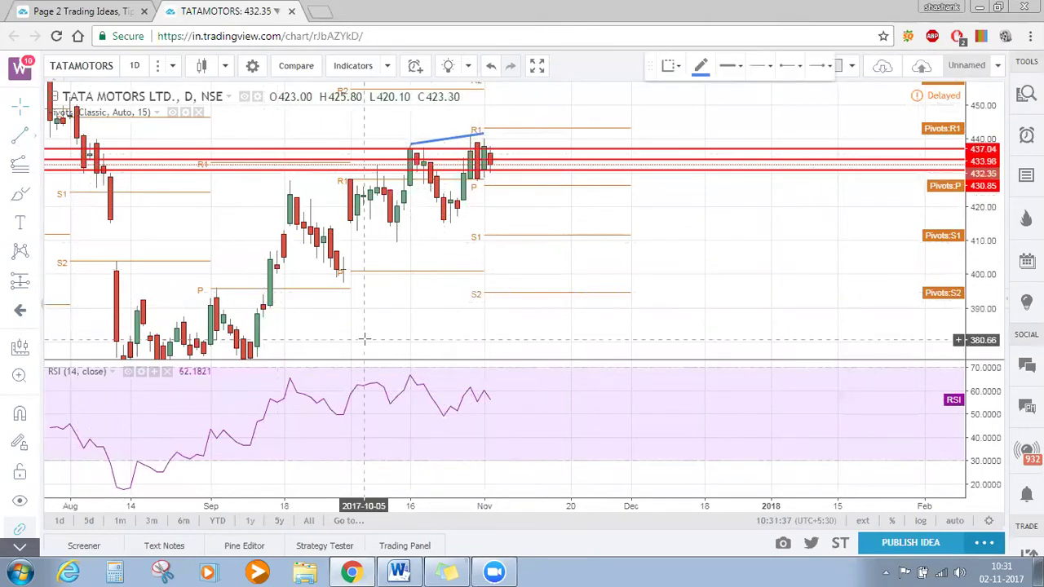
left_click(409, 375)
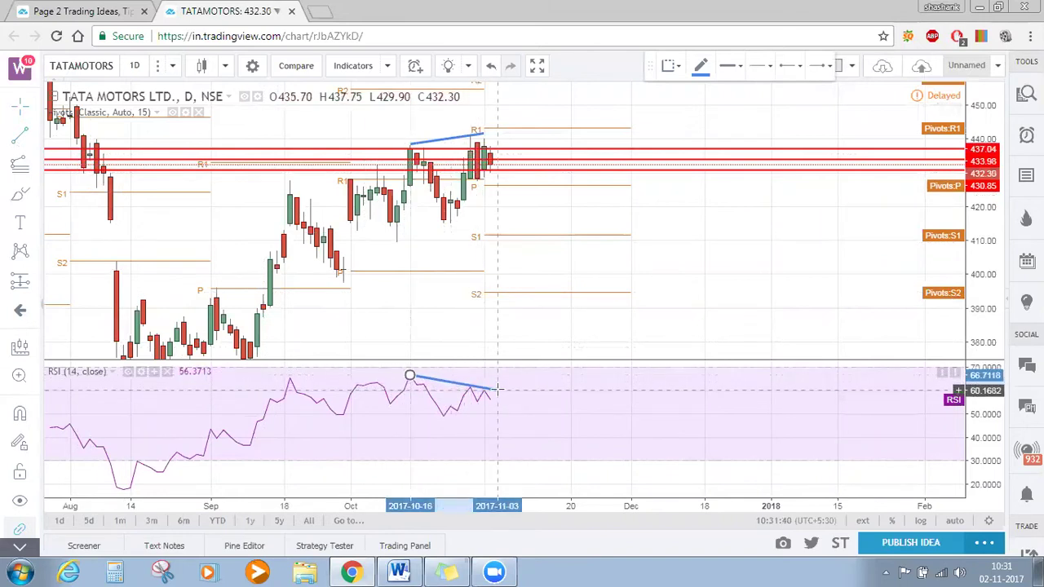
left_click(496, 389)
left_click(736, 259)
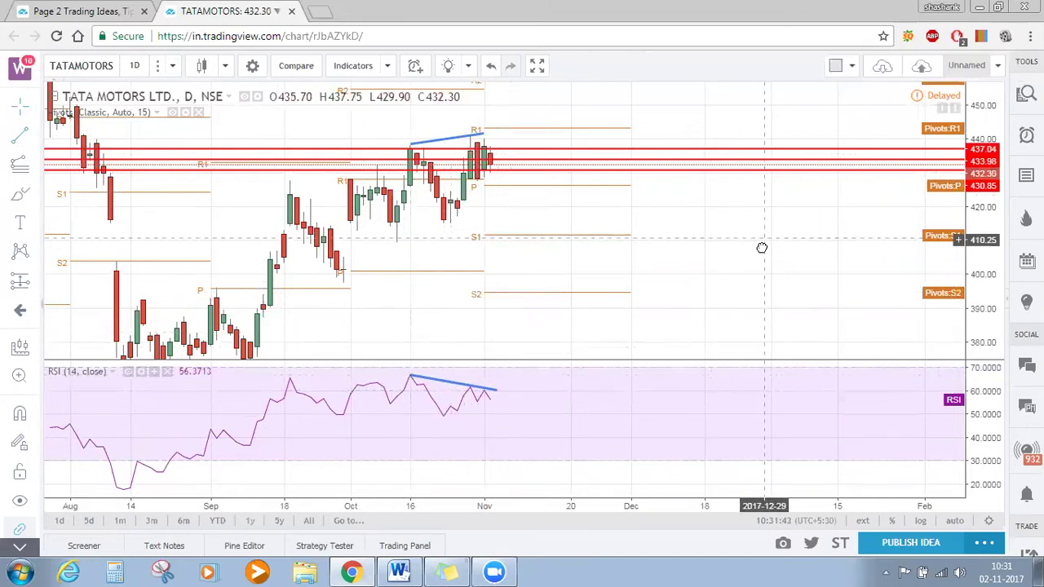
left_click_drag(762, 248, 754, 290)
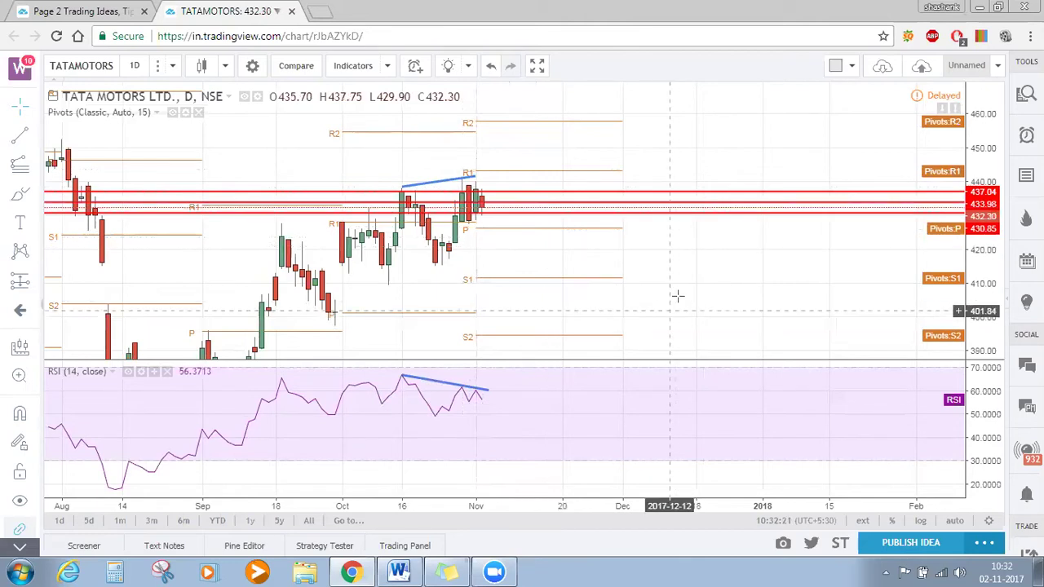
left_click_drag(676, 297, 732, 238)
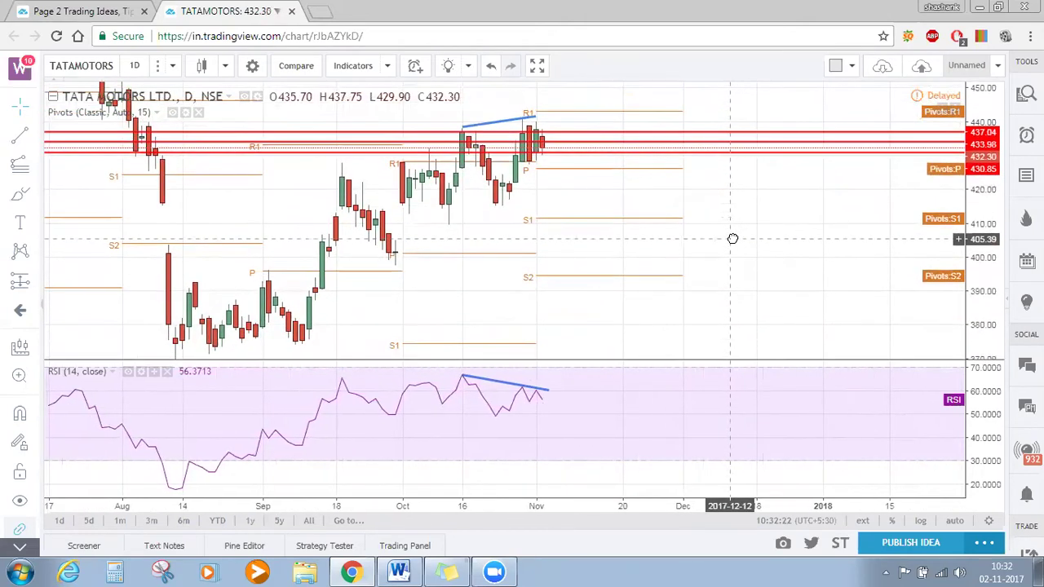
right_click(732, 239)
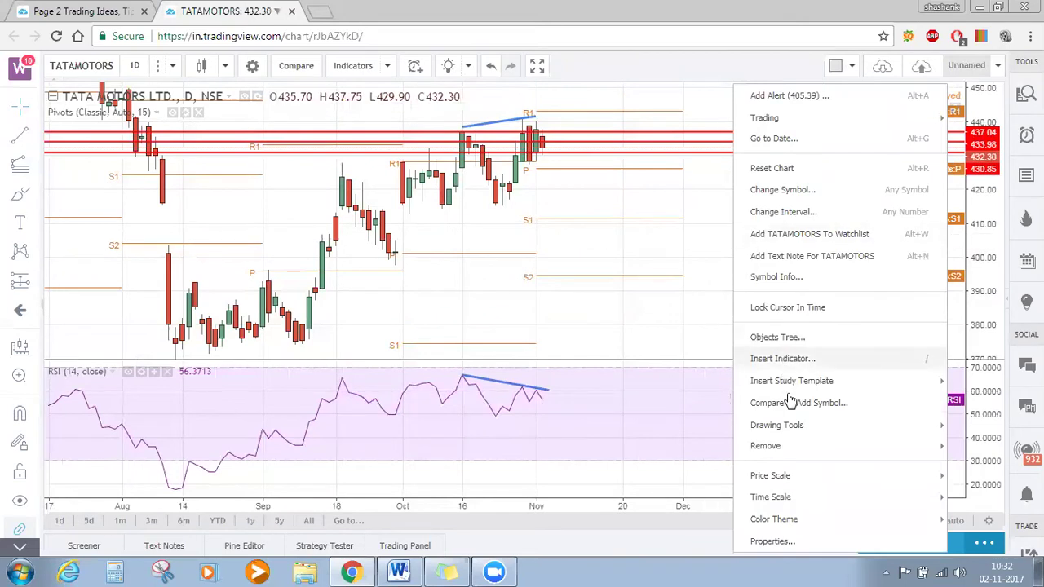
mouse_move(790, 450)
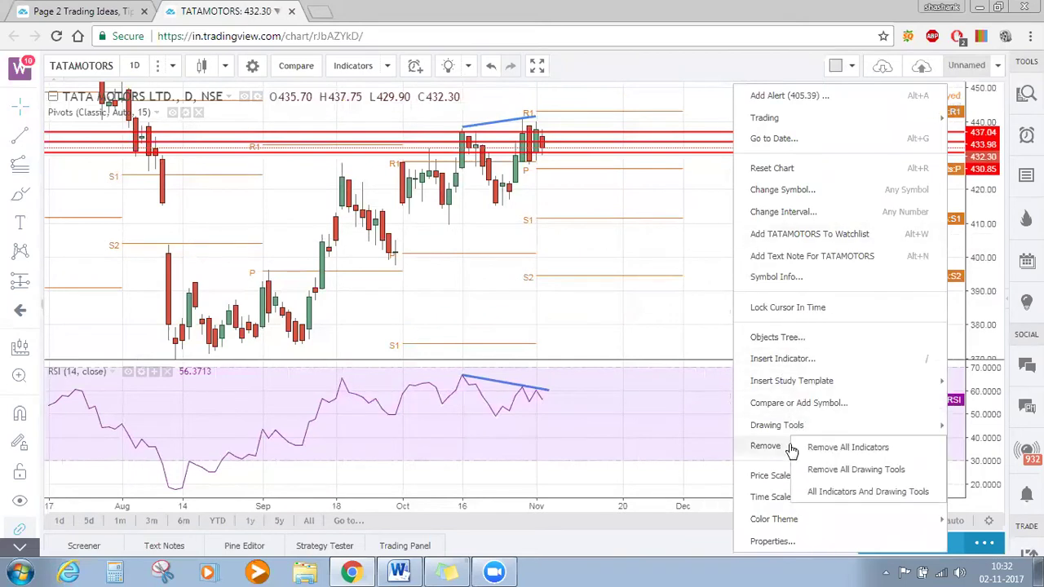
left_click(677, 345)
left_click_drag(703, 323, 681, 345)
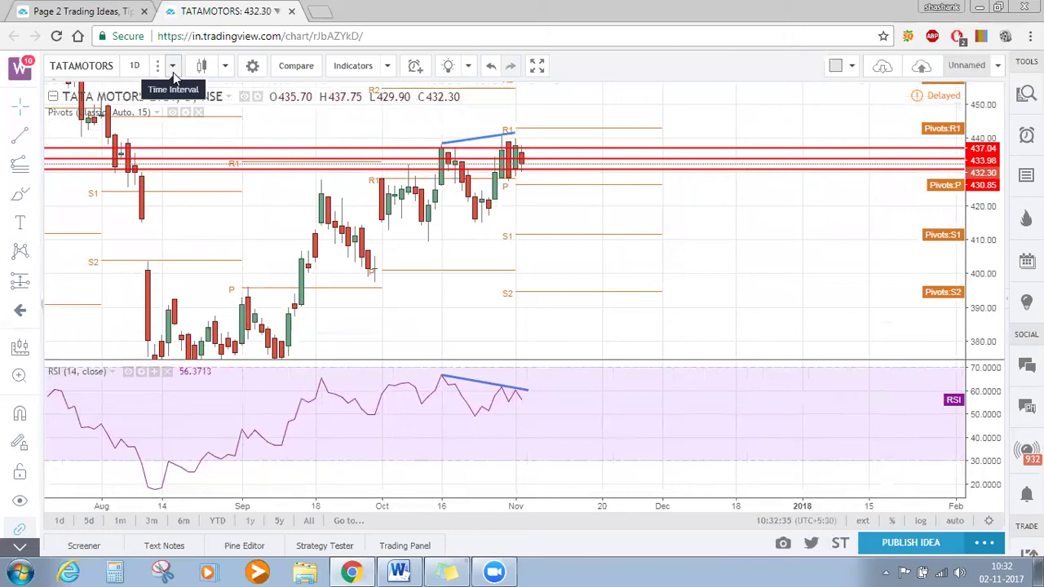
Remove all drawing tools from the chart while keeping the indicators.
right_click(638, 223)
mouse_move(726, 457)
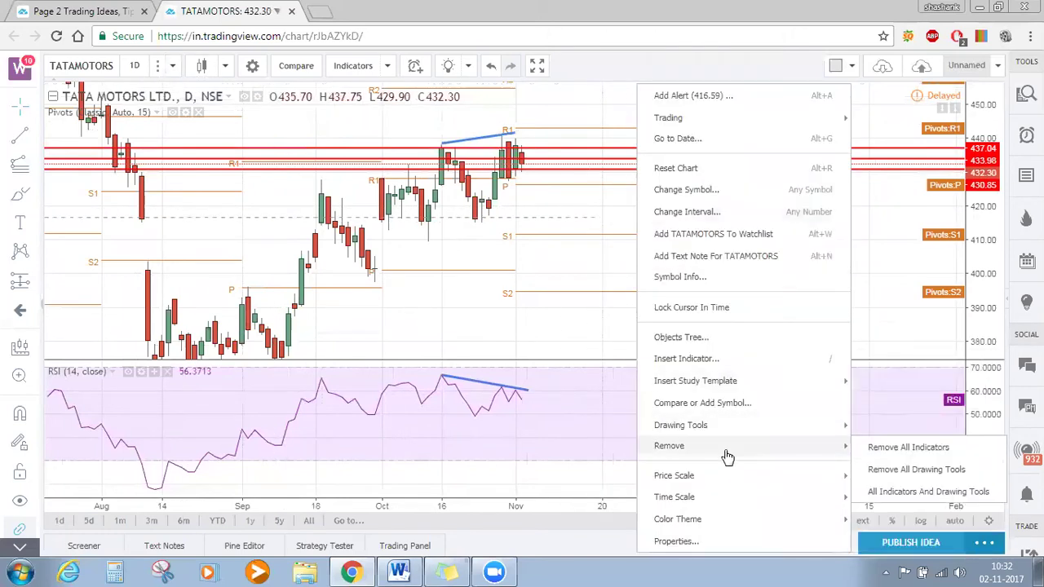
left_click(895, 470)
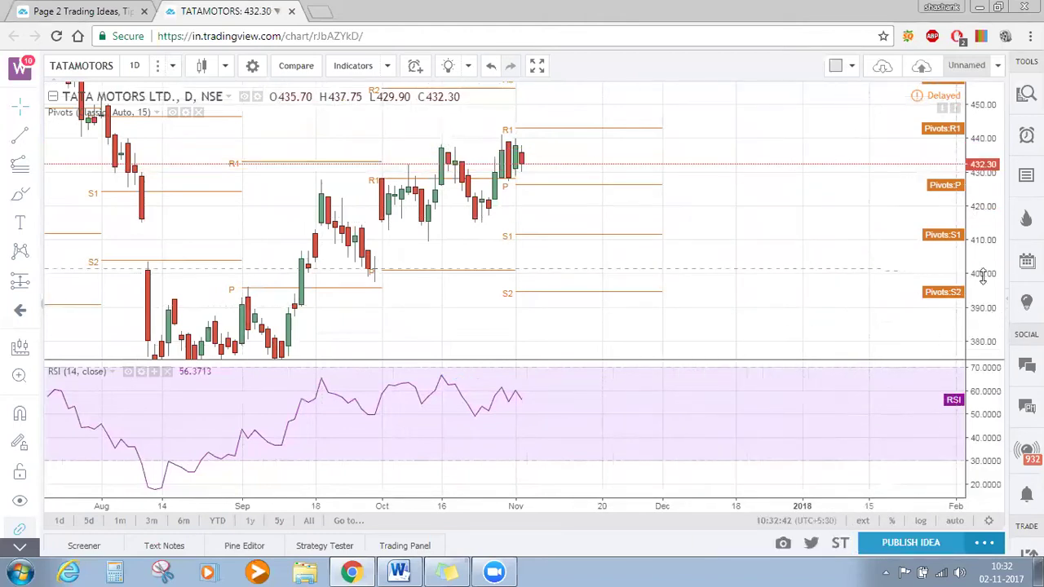
Switch the chart to the 15-minute interval and draw a horizontal resistance line at about 440.09.
left_click_drag(983, 276, 921, 261)
left_click_drag(834, 221, 843, 256)
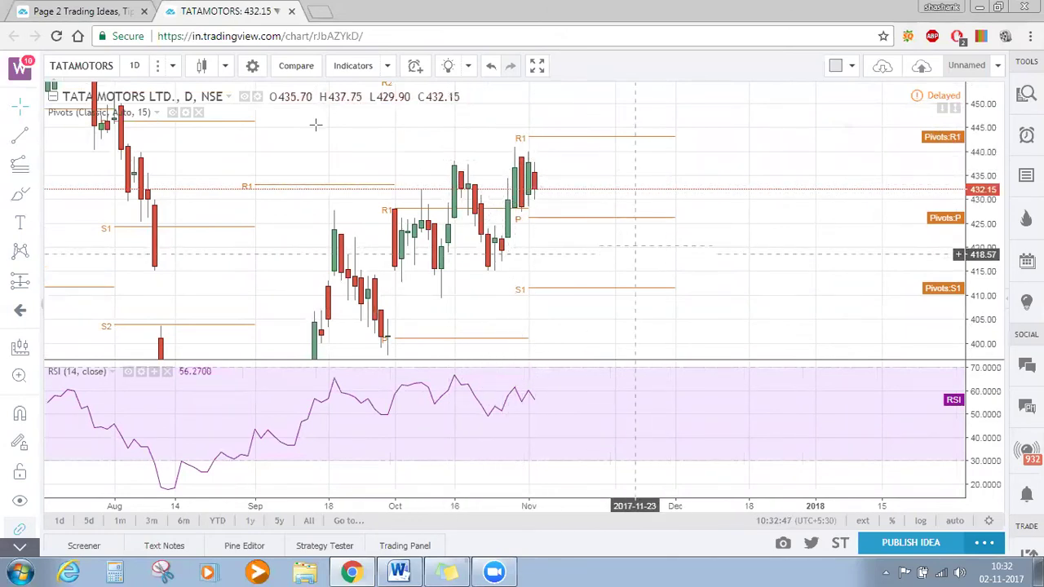
left_click(172, 65)
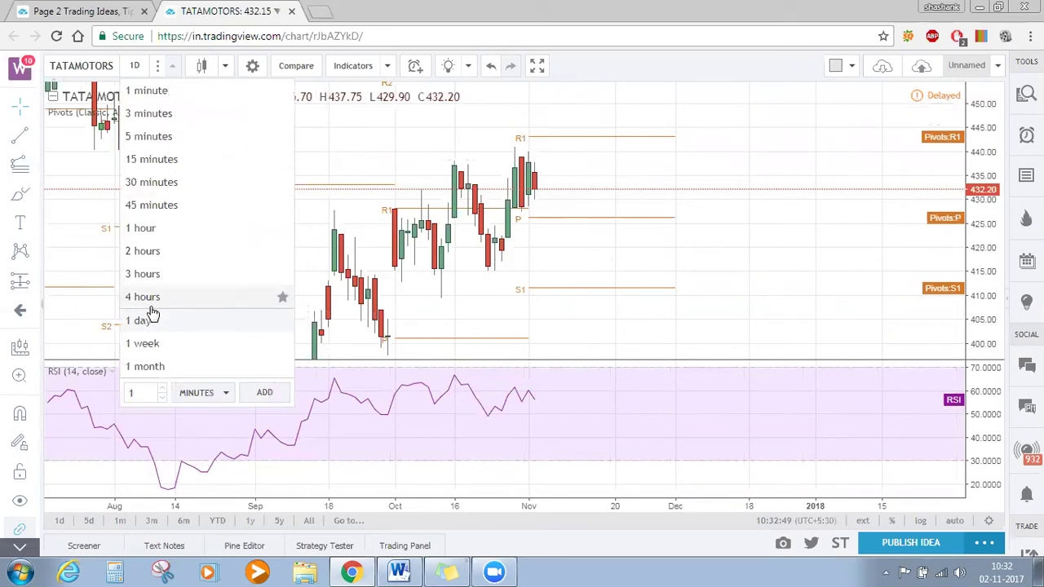
left_click(155, 159)
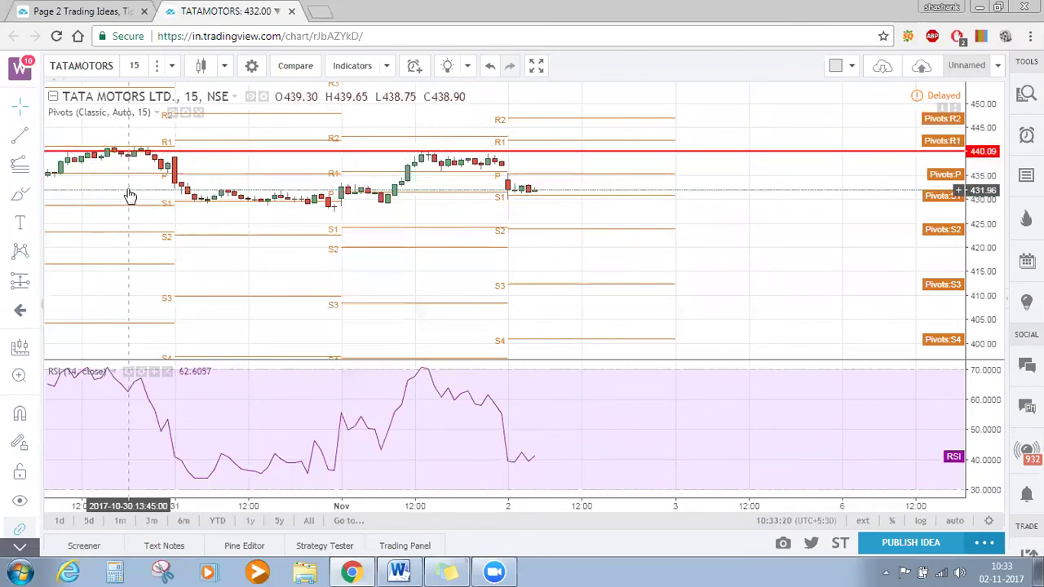
Draw a horizontal support line at about 429.06 below the recent 15-minute lows.
left_click_drag(129, 196, 263, 199)
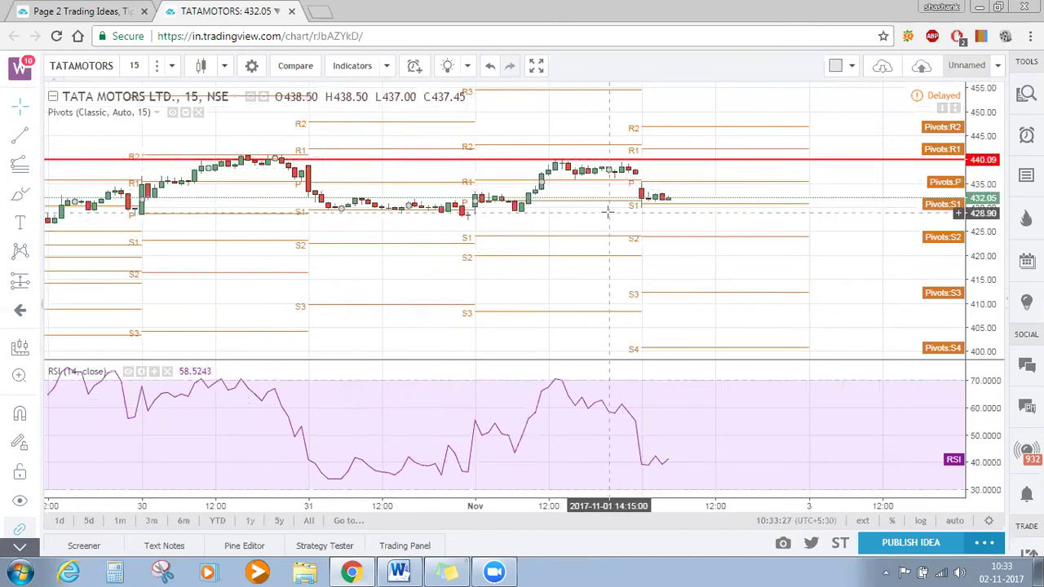
key("alt+h")
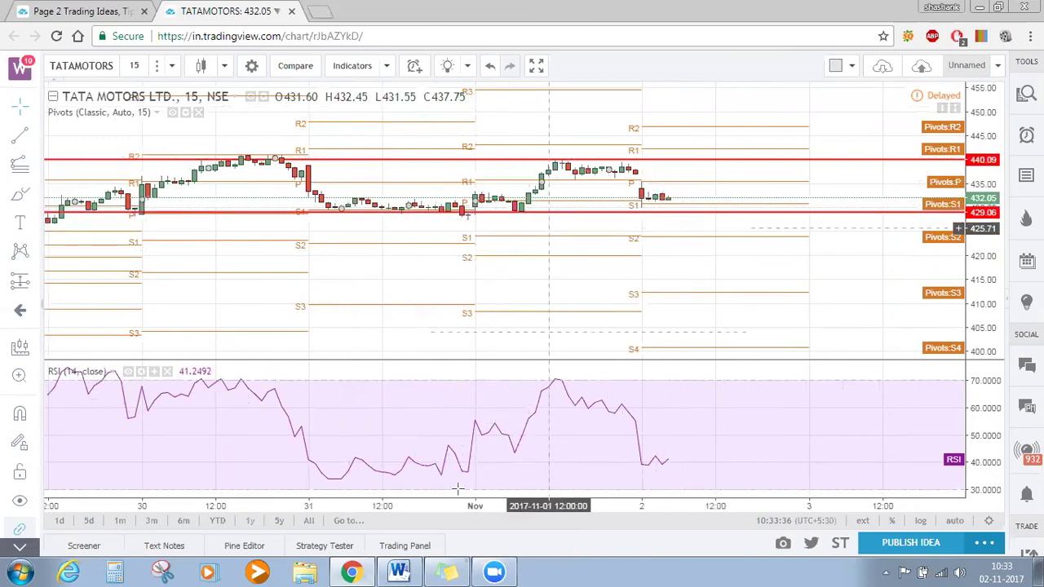
left_click(502, 479)
left_click(502, 479)
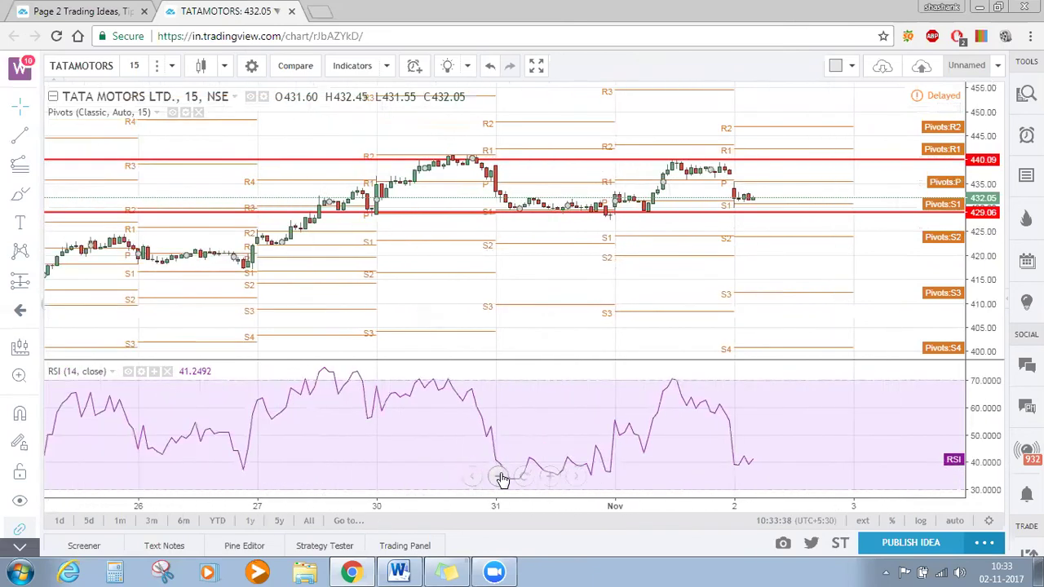
left_click(501, 479)
scroll(643, 324, "down", 2)
left_click_drag(591, 332, 543, 335)
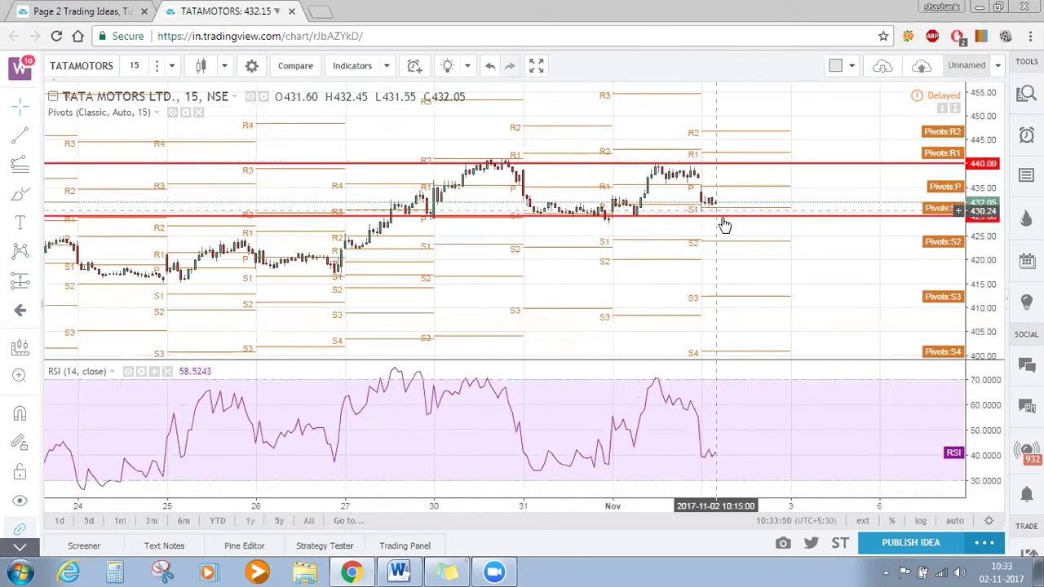
left_click(627, 215)
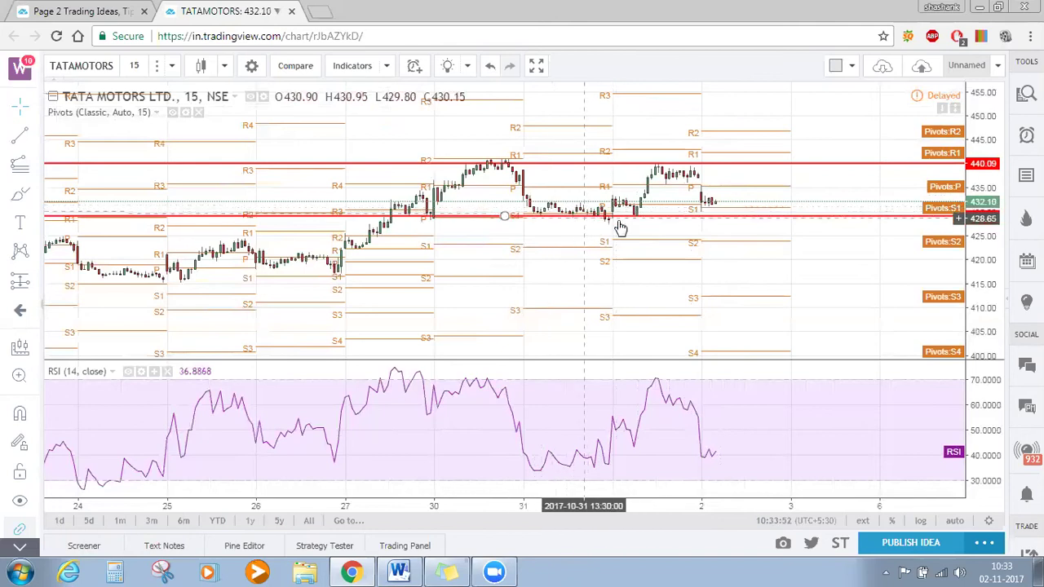
key("ctrl+z")
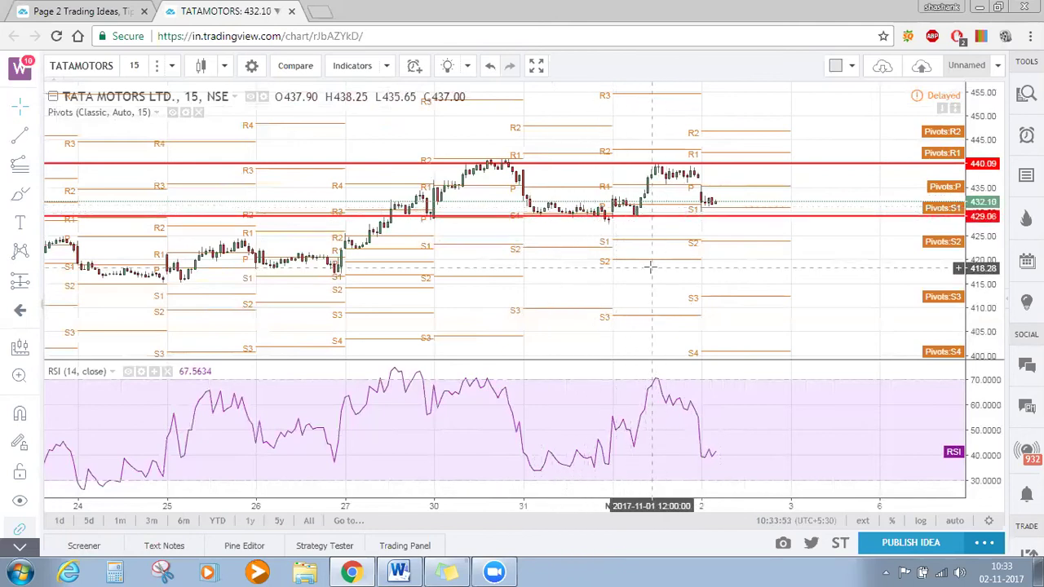
Switch to the morning commentary document in Word and add the heading "Tatamotors" below the Pidilite notes.
left_click(399, 572)
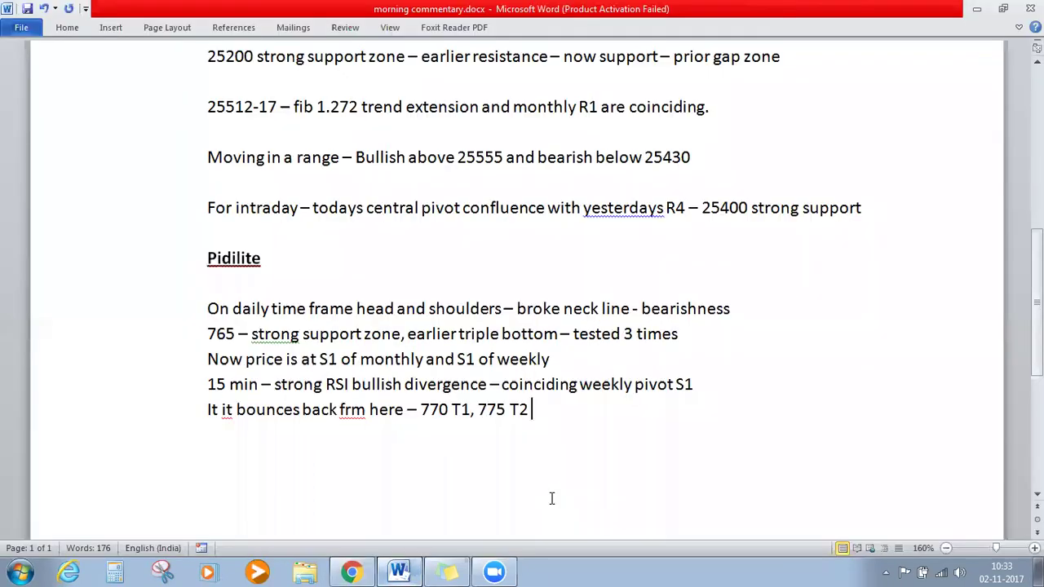
type("Tata")
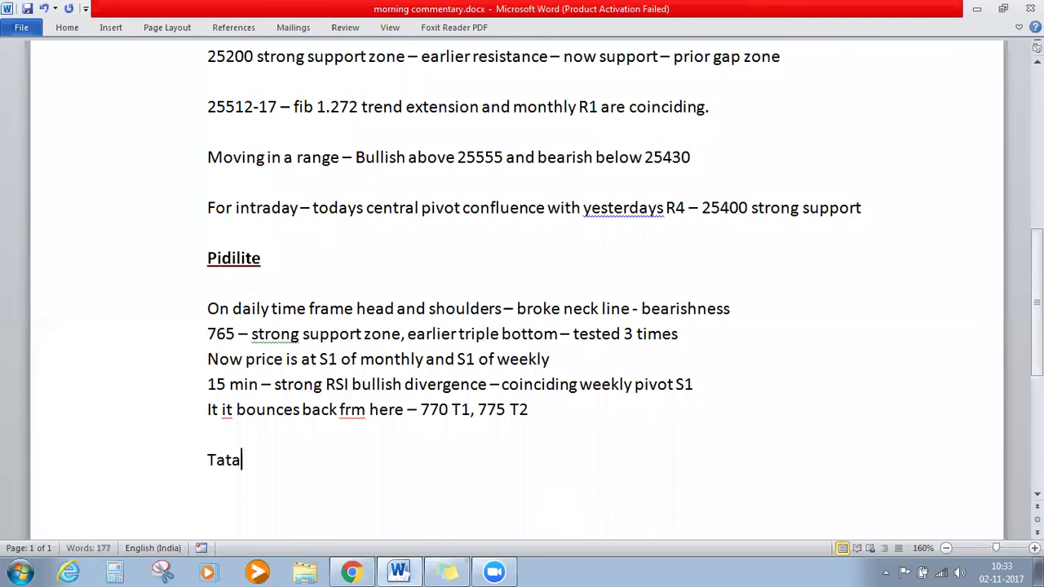
type("motors")
key("Return")
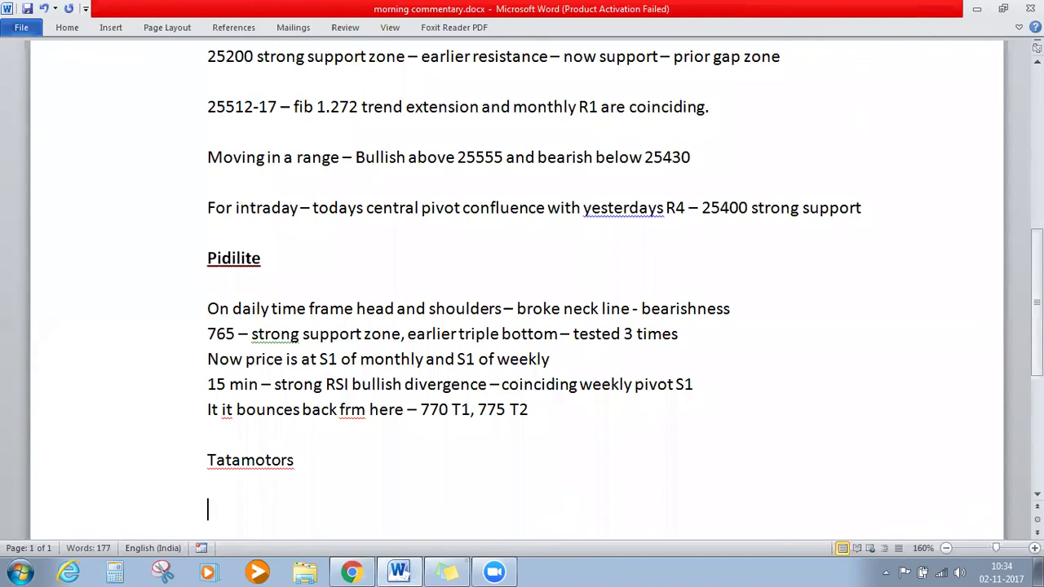
Write the note "430 strong support zone" under the Tatamotors heading.
type("430 strong su")
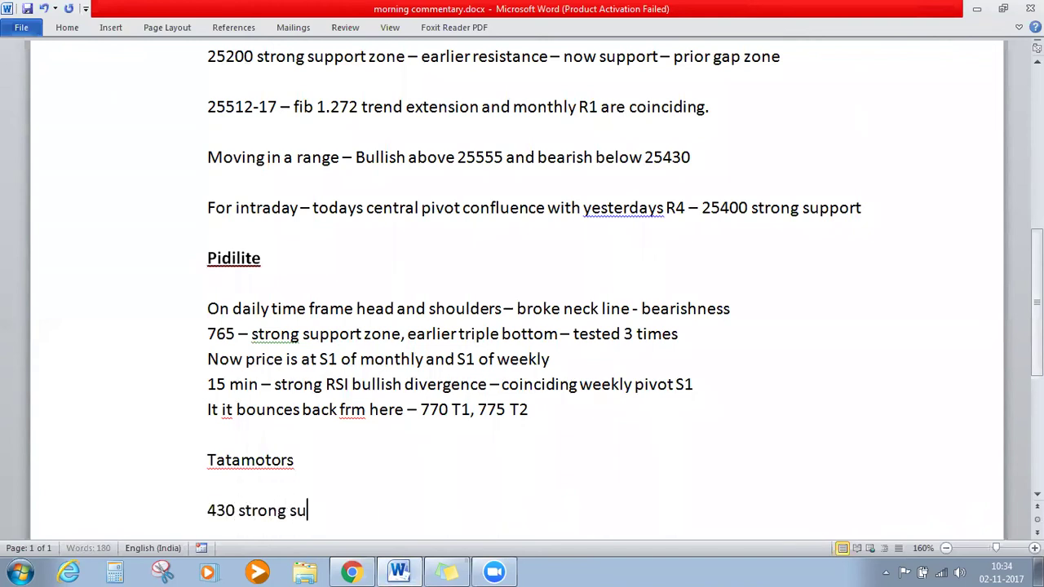
type("pport zone")
key("Return")
Add the line "RSI bearish divergence on daily time frame" below the support zone note.
type("R")
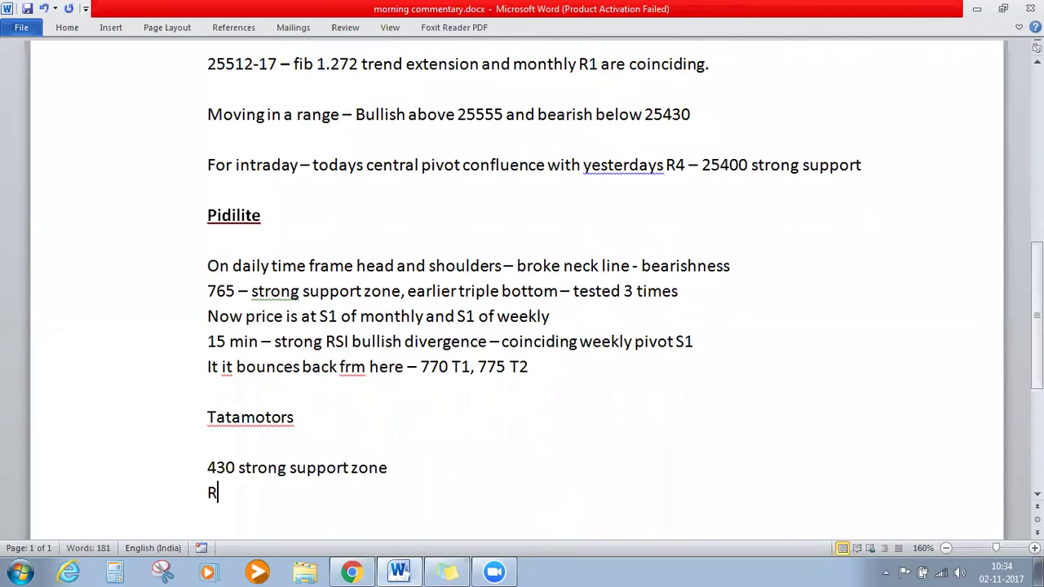
type("SI bearish")
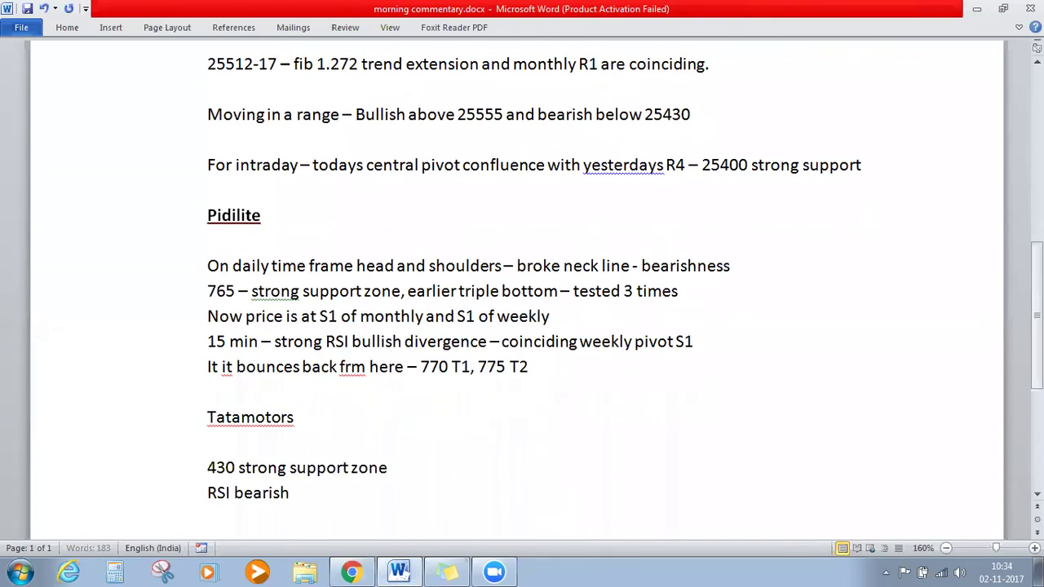
type(" divergenc")
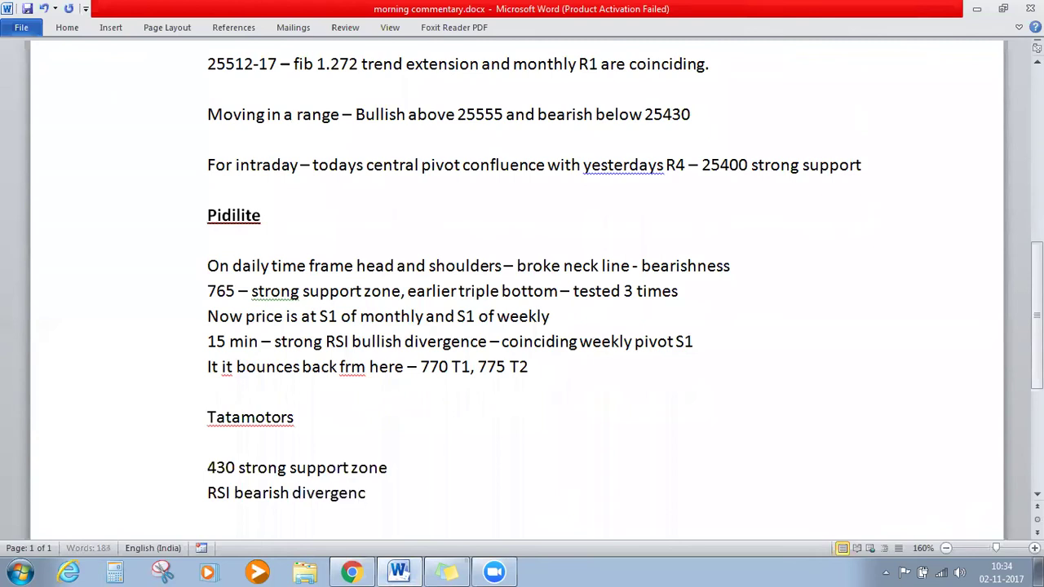
type("e ion daily ")
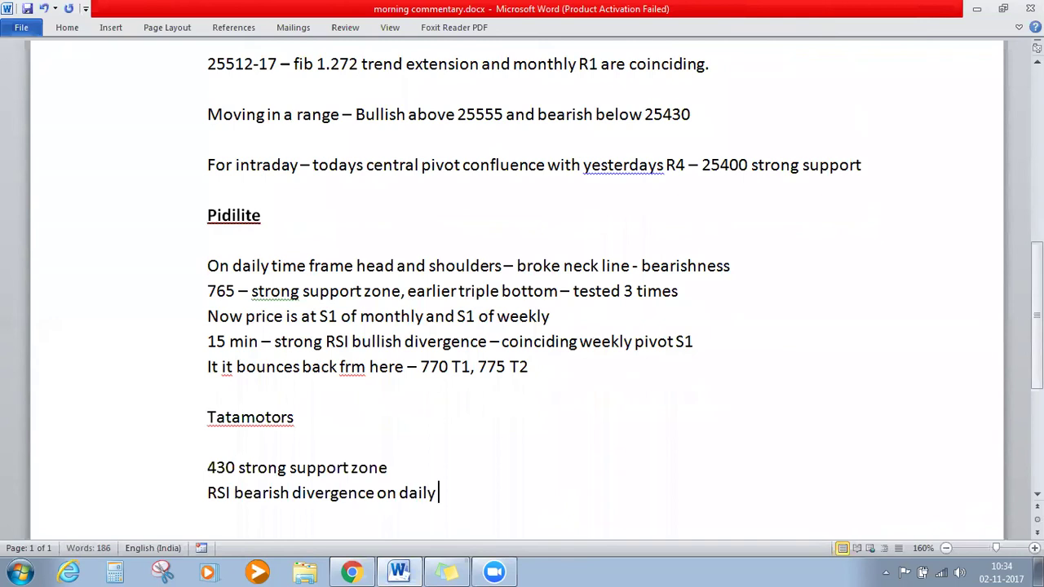
type("time frame")
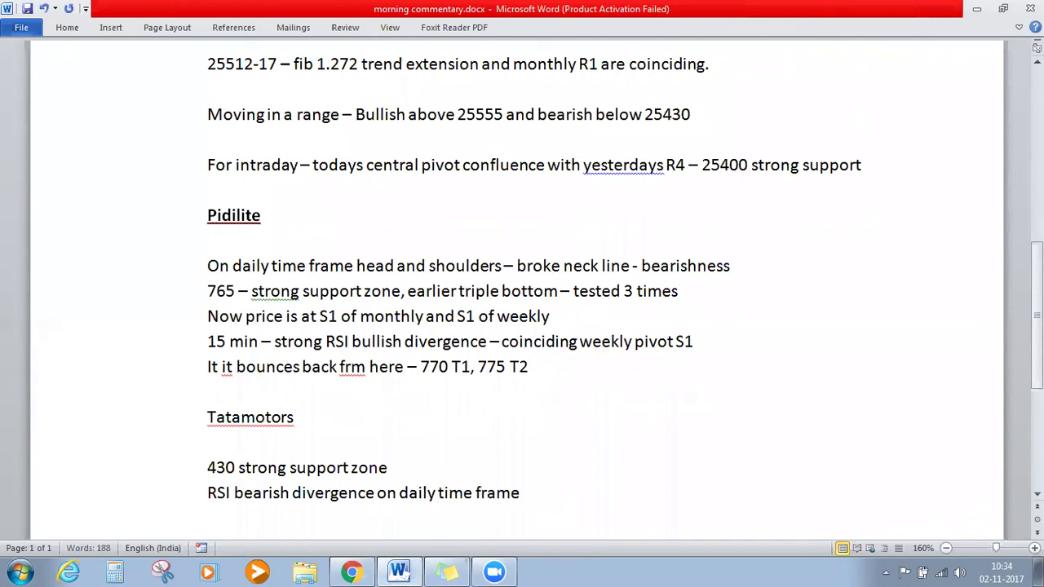
Switch back to the TATAMOTORS chart in Chrome and set its interval to 1 day.
left_click(352, 572)
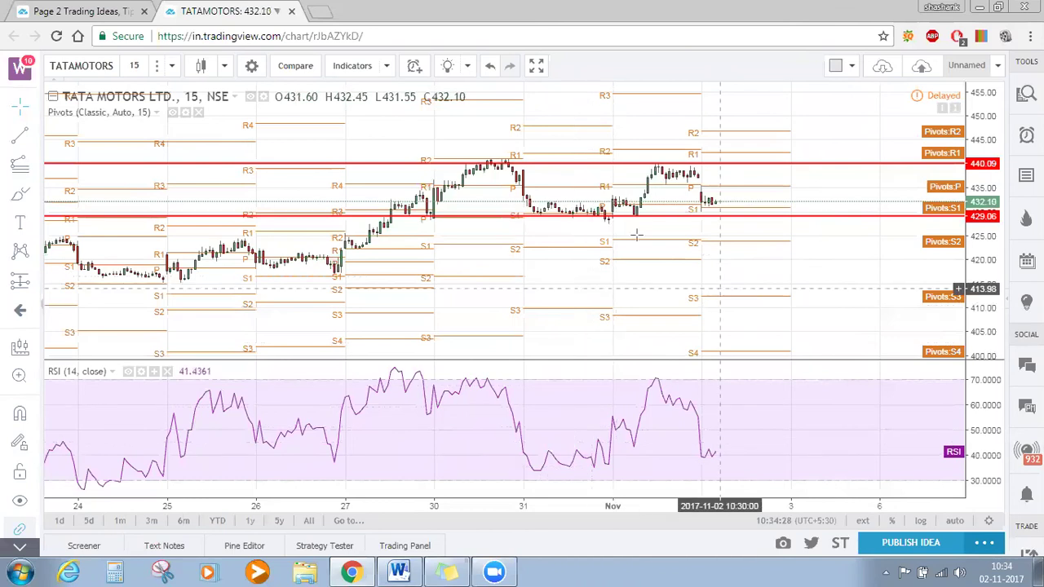
left_click(172, 66)
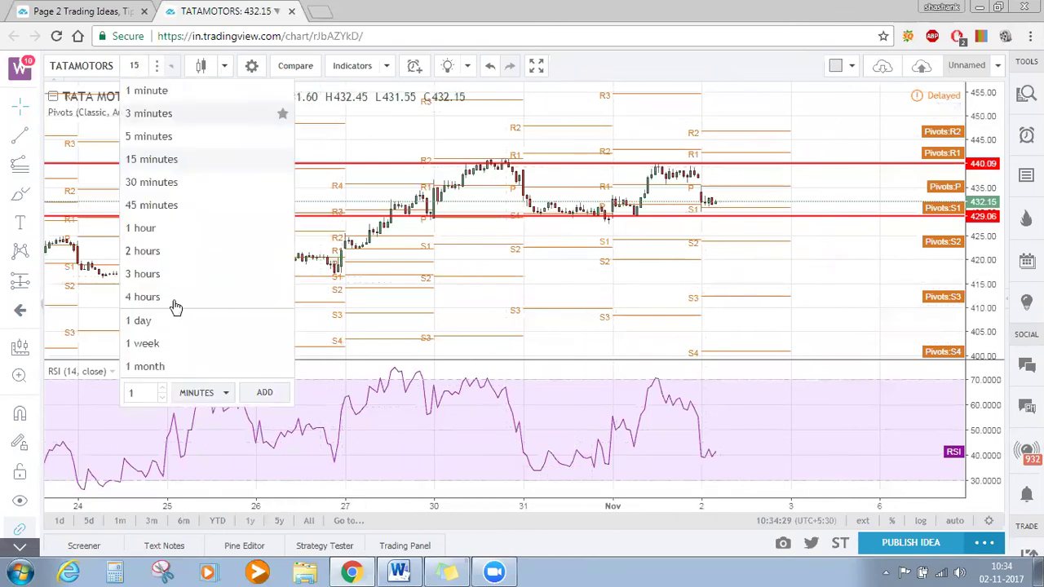
left_click(171, 320)
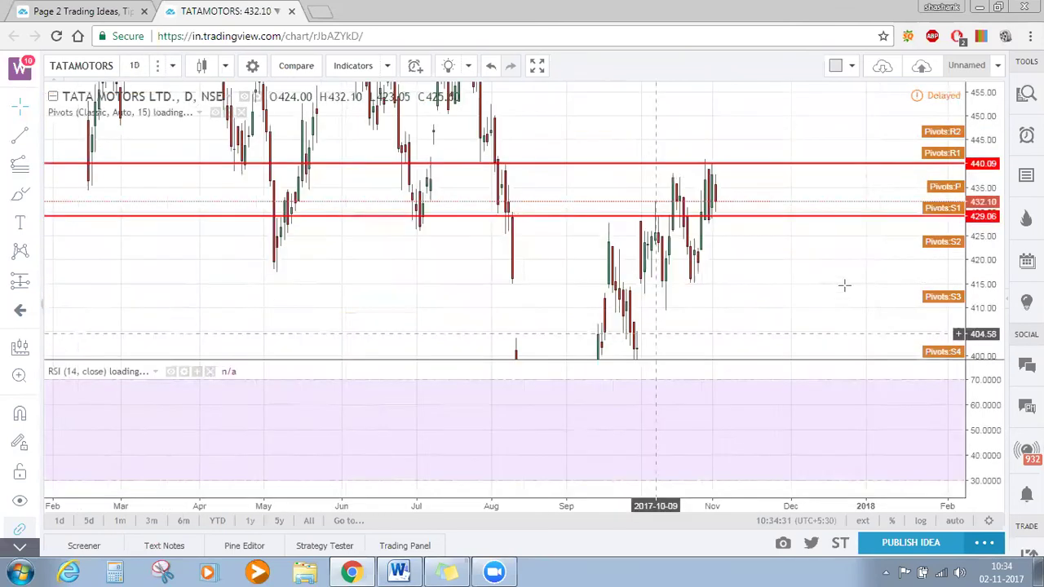
Remove all drawing tools from the daily chart and hide the Pivots indicator.
right_click(844, 285)
mouse_move(819, 453)
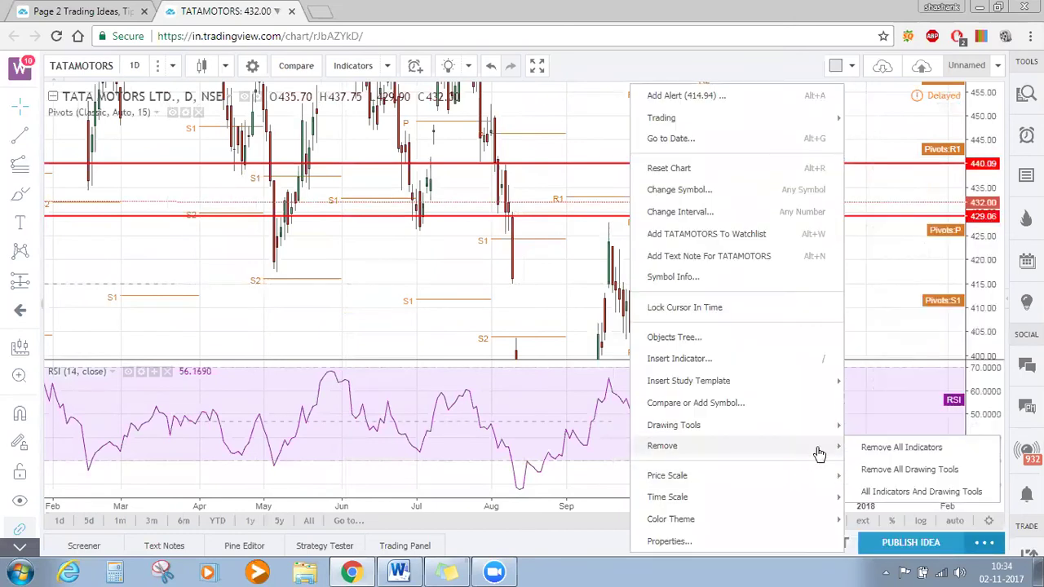
left_click(869, 467)
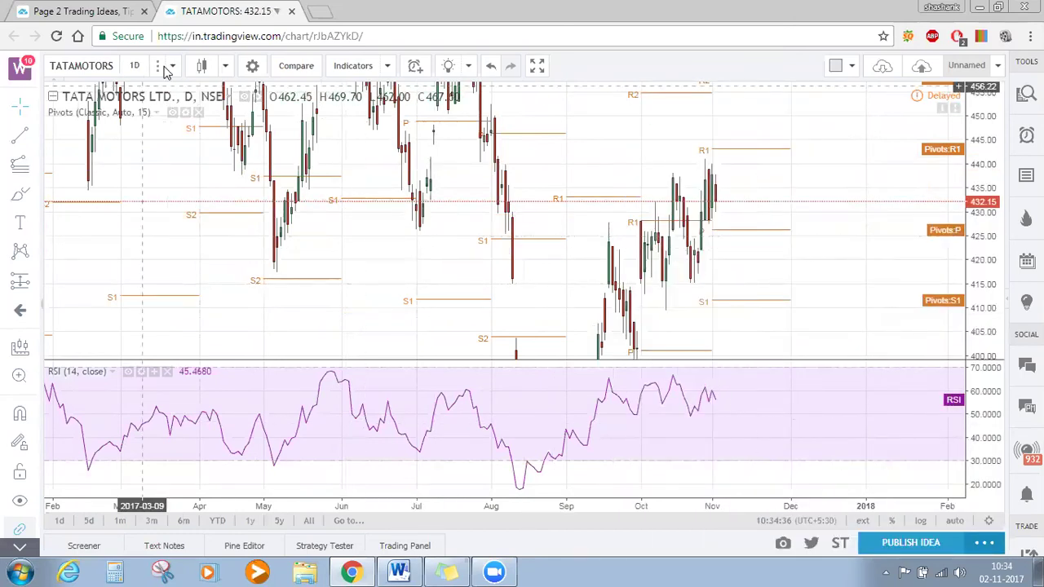
left_click(172, 112)
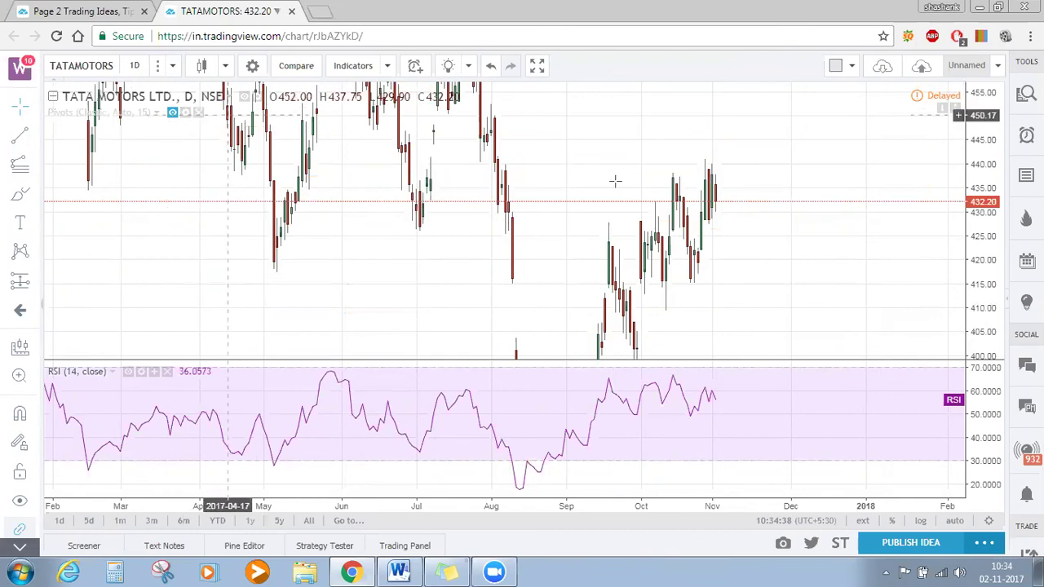
Reset the price scale of the daily chart and remove the RSI indicator.
right_click(988, 153)
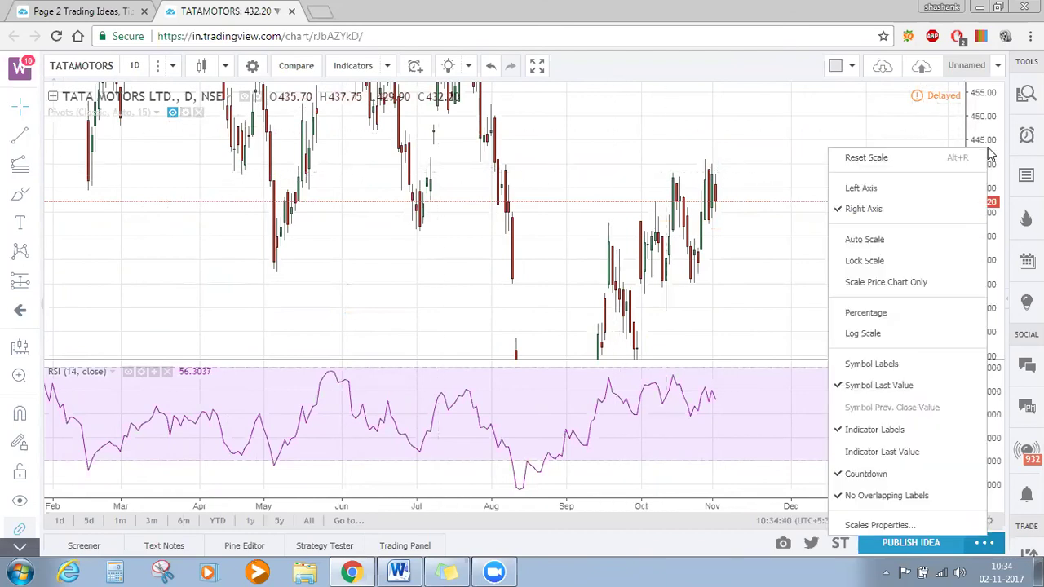
left_click(971, 158)
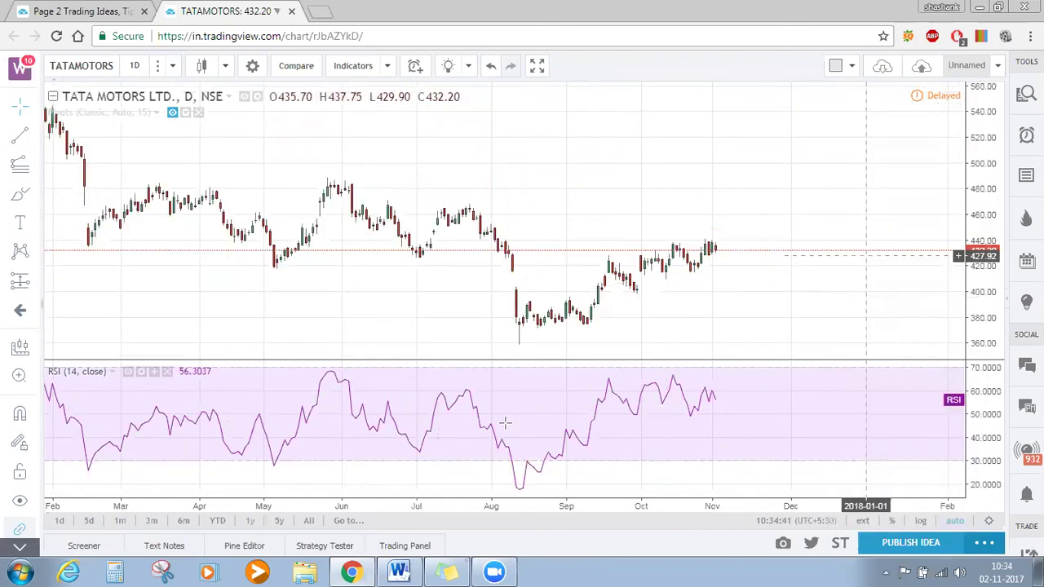
left_click(167, 371)
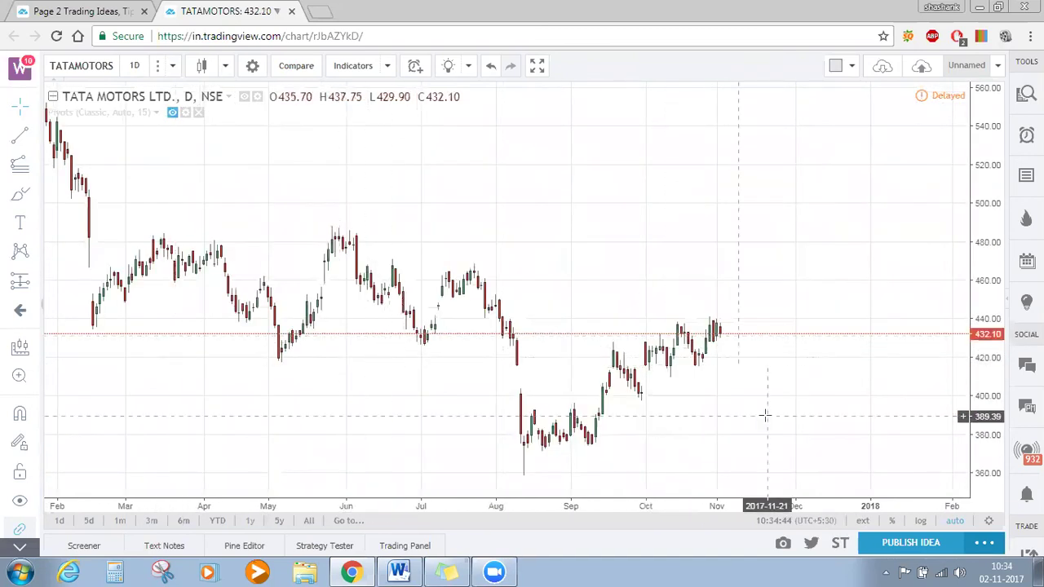